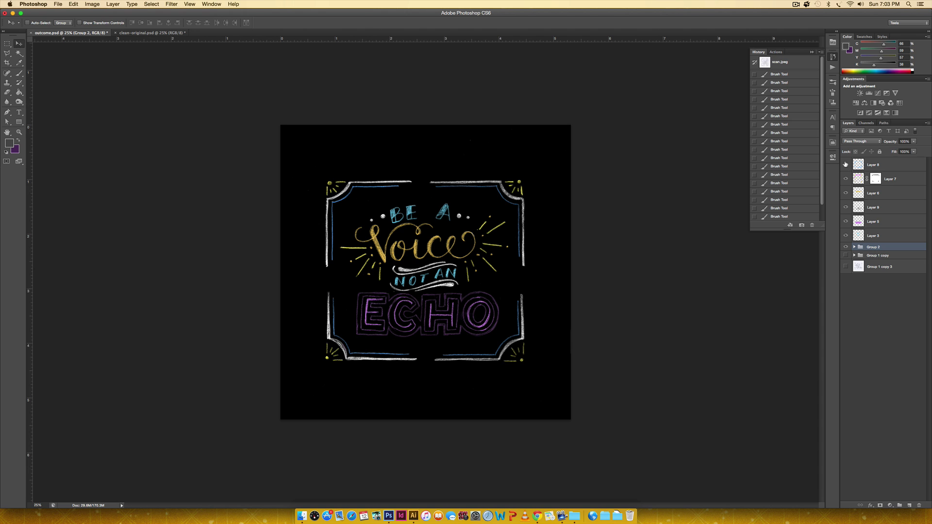
# Step: Examine outcome.psd with its six colour layers hidden and shown, and compare it with the pencil sketch in clean-original.psd
pyautogui.moveTo(846, 165); pyautogui.dragTo(846, 236)
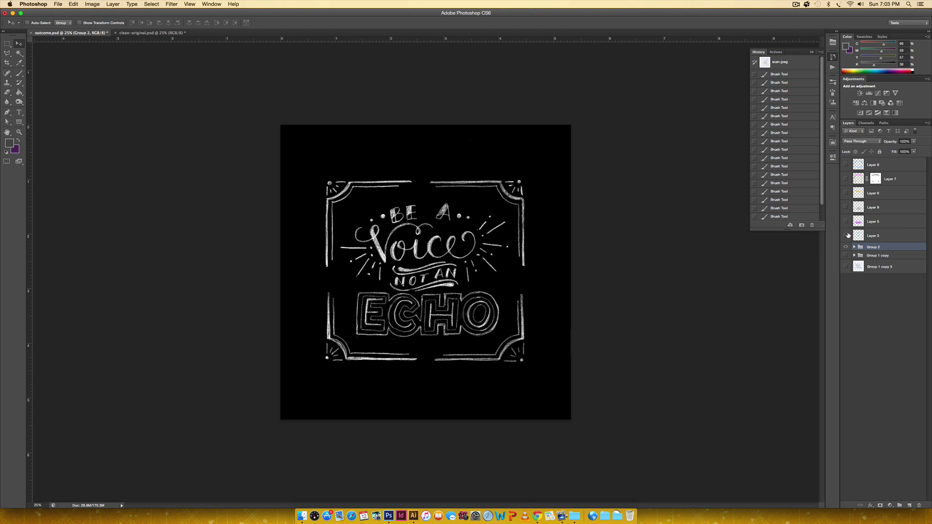
pyautogui.moveTo(847, 236); pyautogui.dragTo(845, 164)
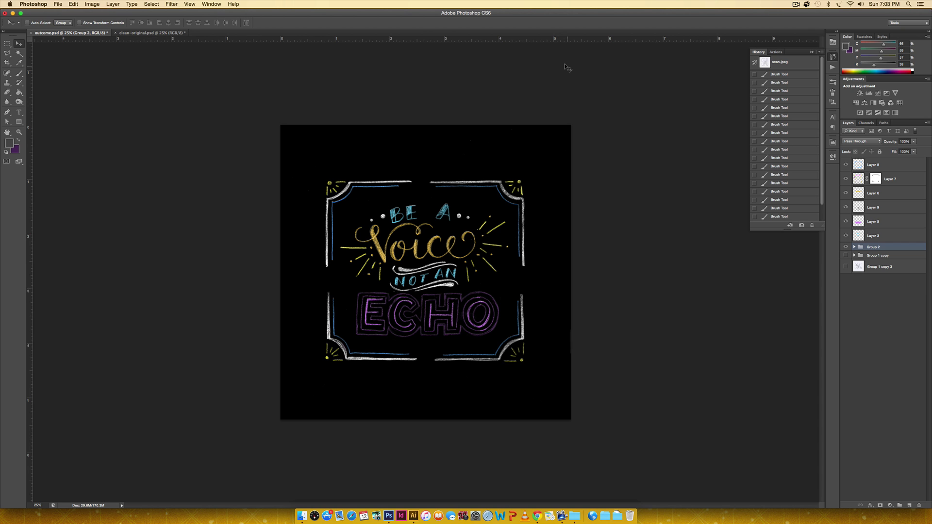
pyautogui.click(138, 33)
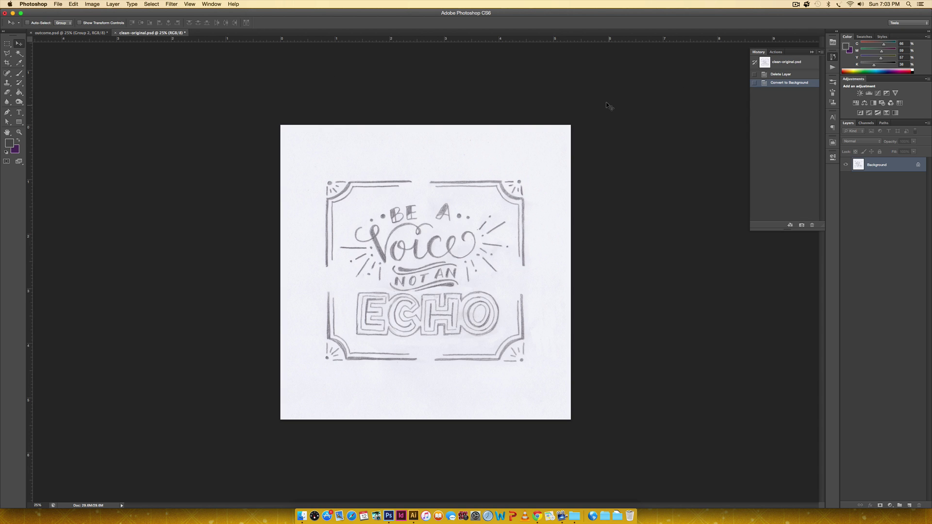
pyautogui.click(63, 33)
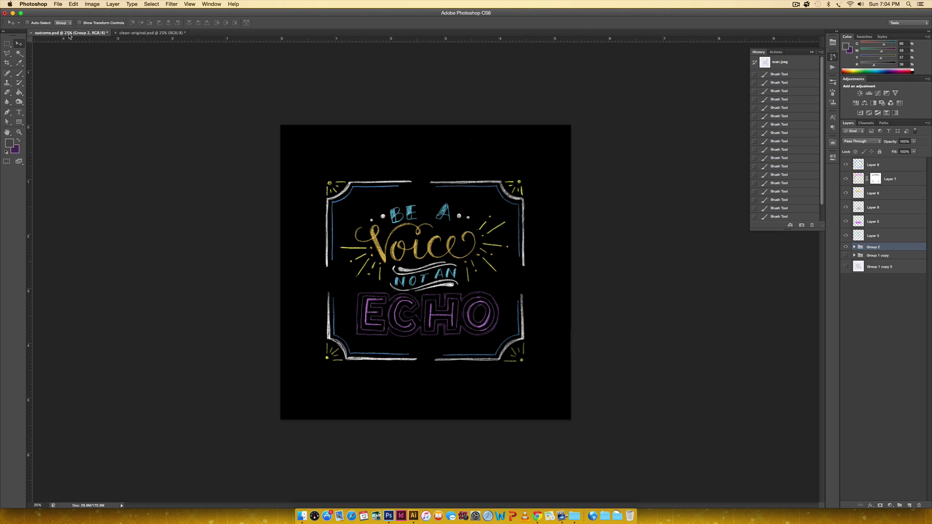
# Step: Convert the Background of clean-original.psd into an unlocked regular layer named Layer 0
pyautogui.click(154, 33)
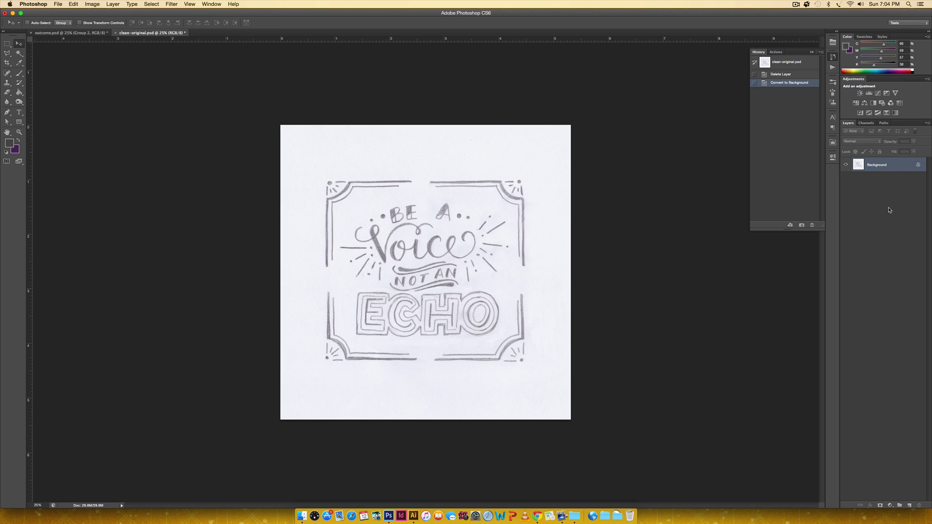
pyautogui.doubleClick(898, 167)
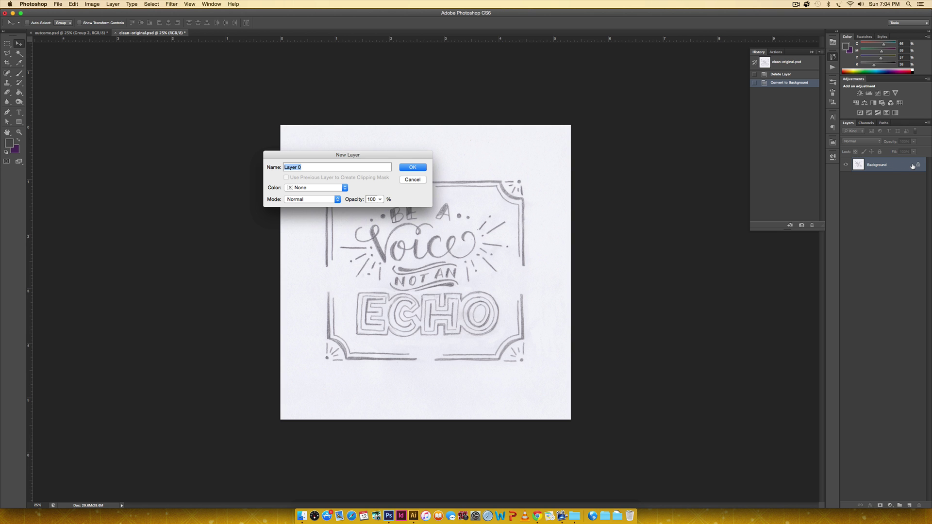
pyautogui.press('Return')
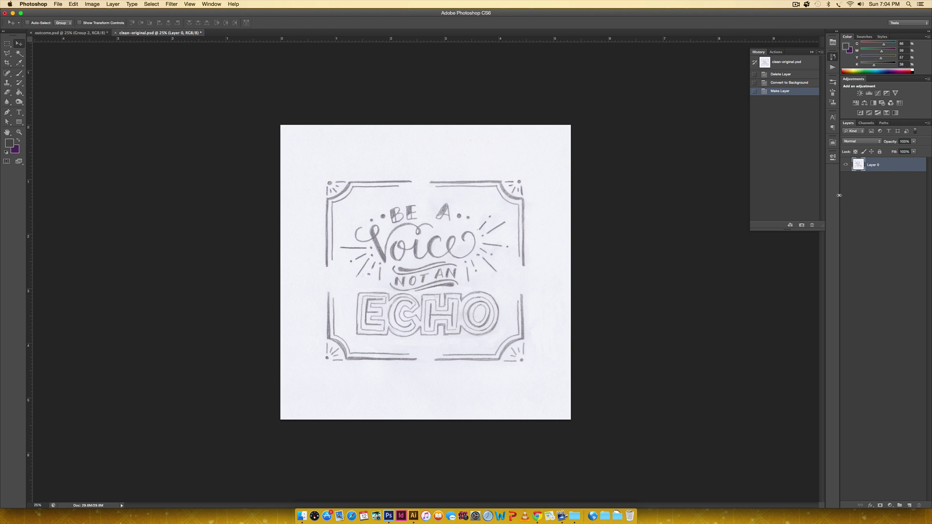
# Step: Remove the small stray speck beside the upper ray to the right of "Voice" with the Clone Stamp tool
pyautogui.press('super+equal')
pyautogui.press('super+equal')
pyautogui.press('super+equal')
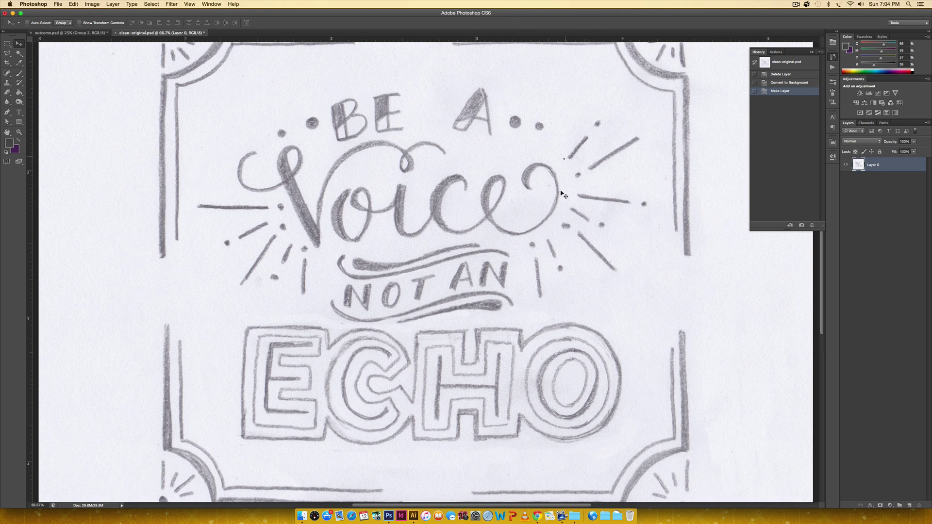
pyautogui.scroll(-5, 567, 343)
pyautogui.scroll(2, 567, 342)
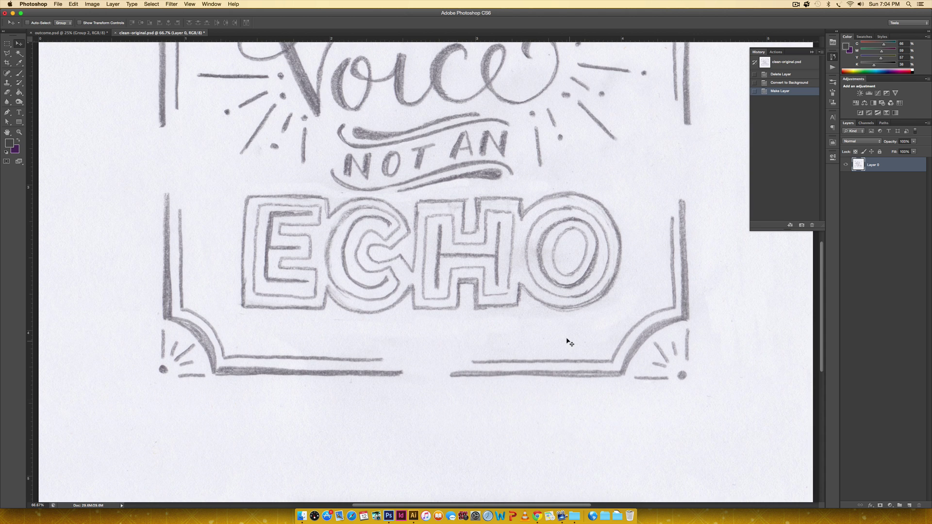
pyautogui.scroll(1, 476, 375)
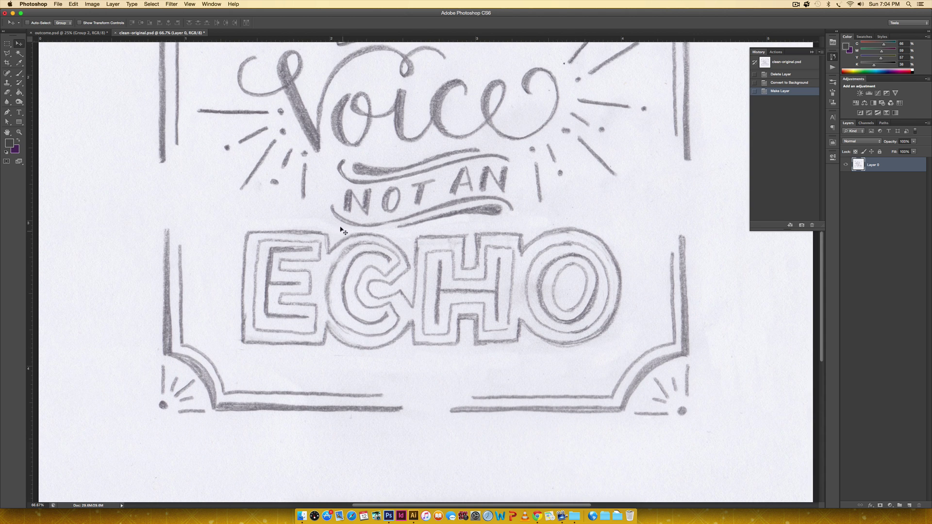
pyautogui.moveTo(567, 201); pyautogui.dragTo(568, 321)
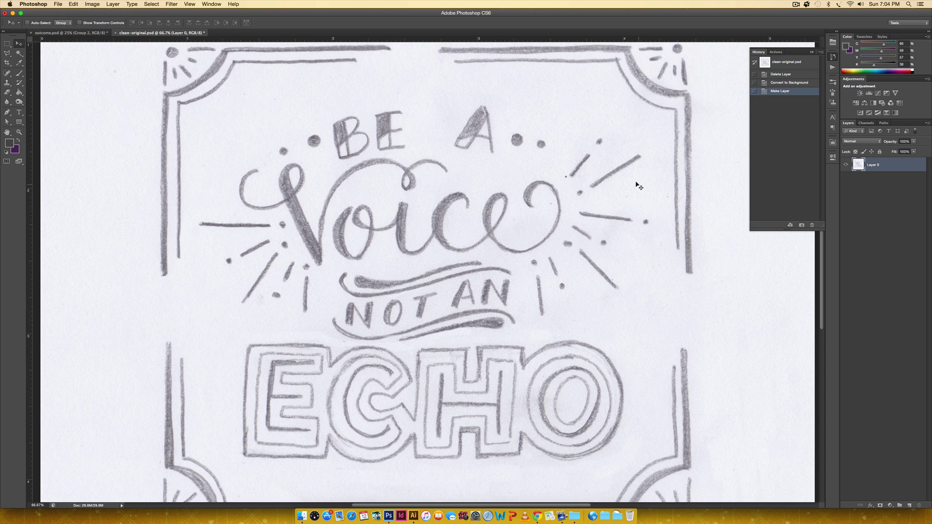
pyautogui.press('s')
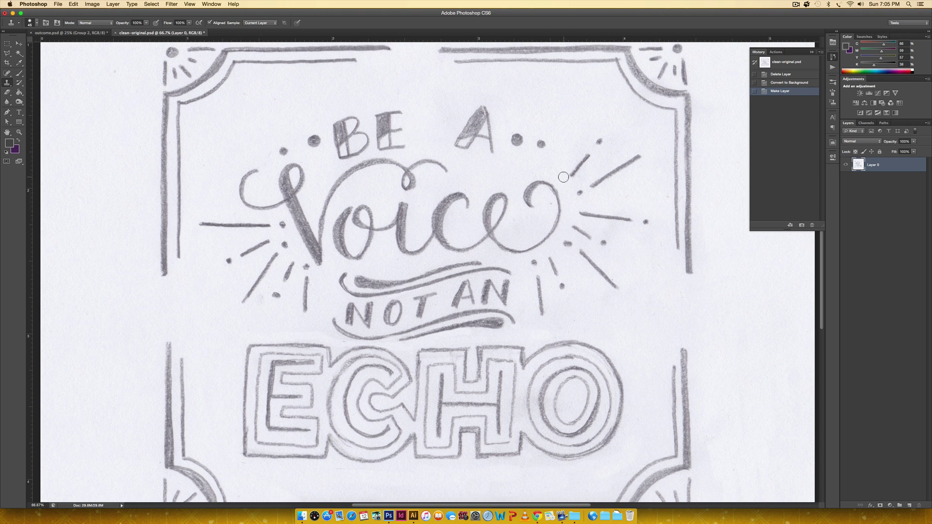
pyautogui.click(565, 175)
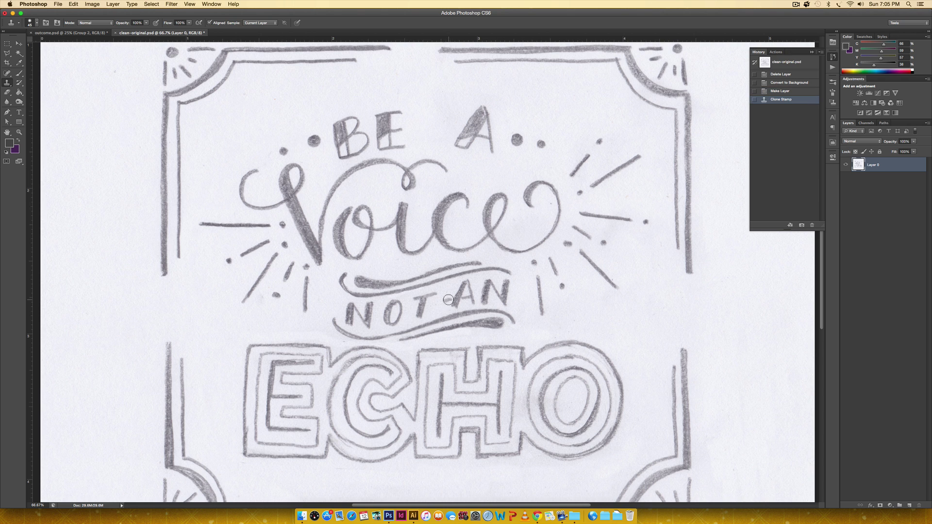
# Step: Clone clean paper with a smaller Clone Stamp over the blemish between the lower "NOT AN" flourish and the C of "ECHO"
pyautogui.scroll(-5, 446, 298)
pyautogui.press('[')
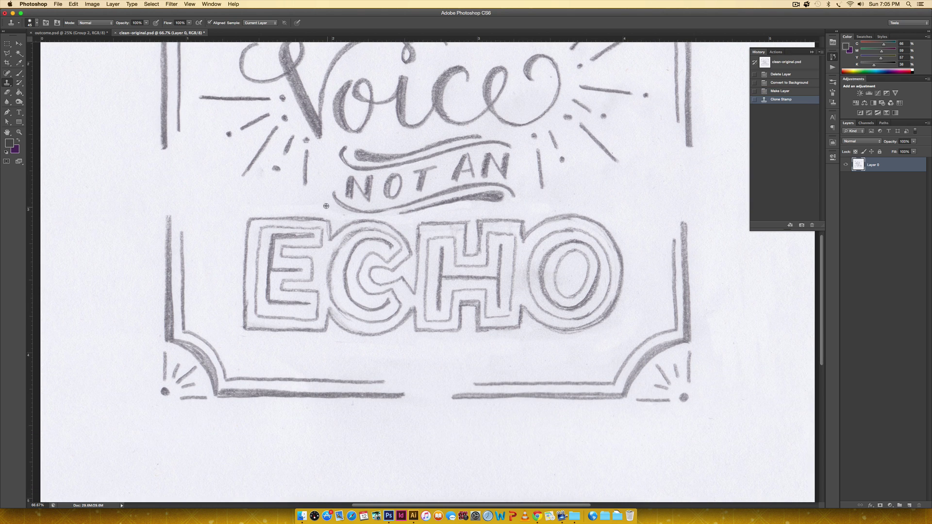
pyautogui.press('[')
pyautogui.keyDown('alt'); pyautogui.click(326, 206); pyautogui.keyUp('alt')
pyautogui.click(344, 218)
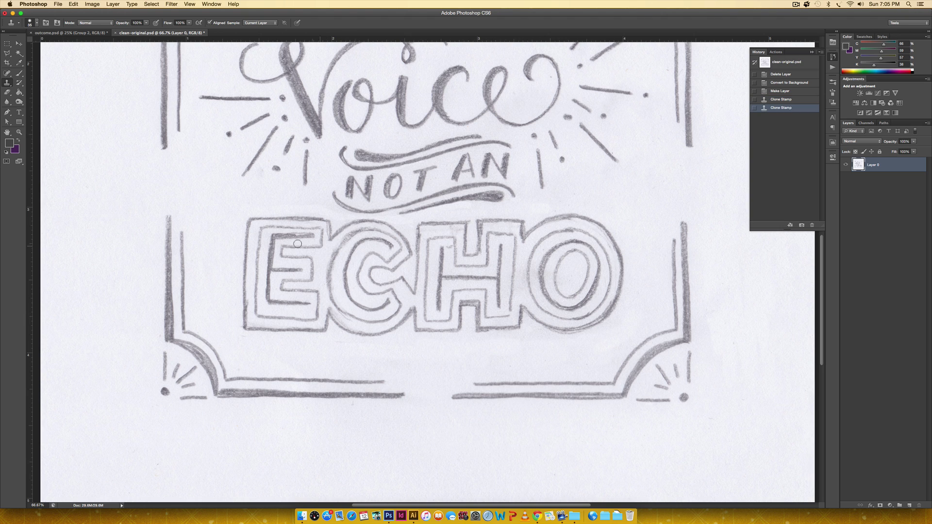
# Step: Invert the colours of the cleaned sketch on Layer 0 so the lettering is light on dark
pyautogui.scroll(5, 648, 314)
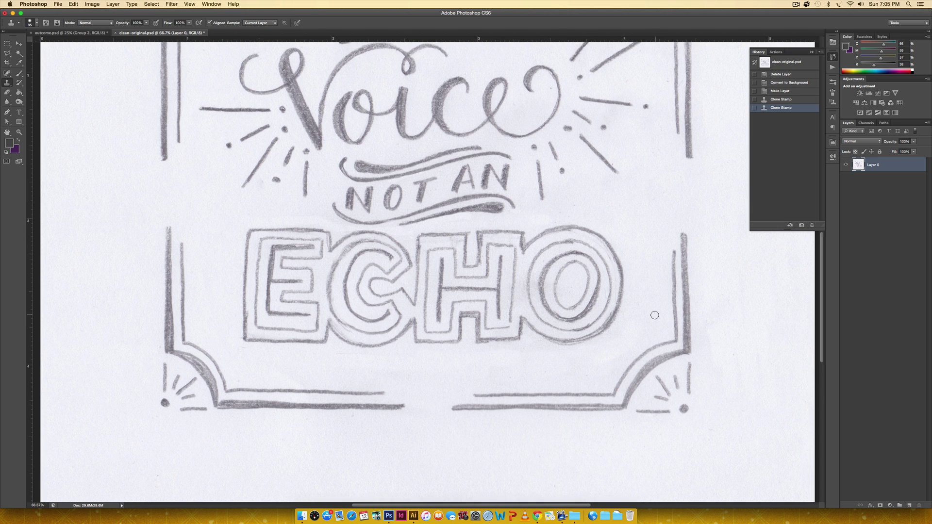
pyautogui.scroll(1, 654, 315)
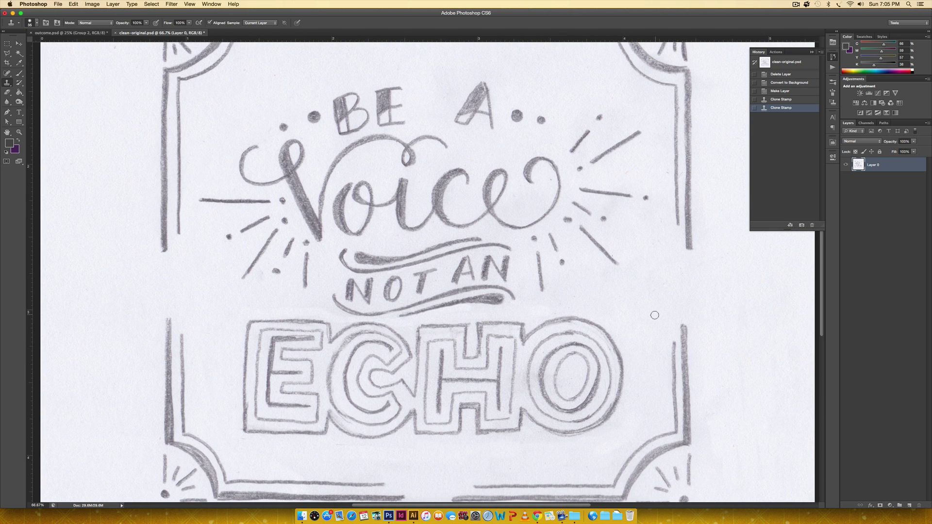
pyautogui.scroll(-3, 654, 315)
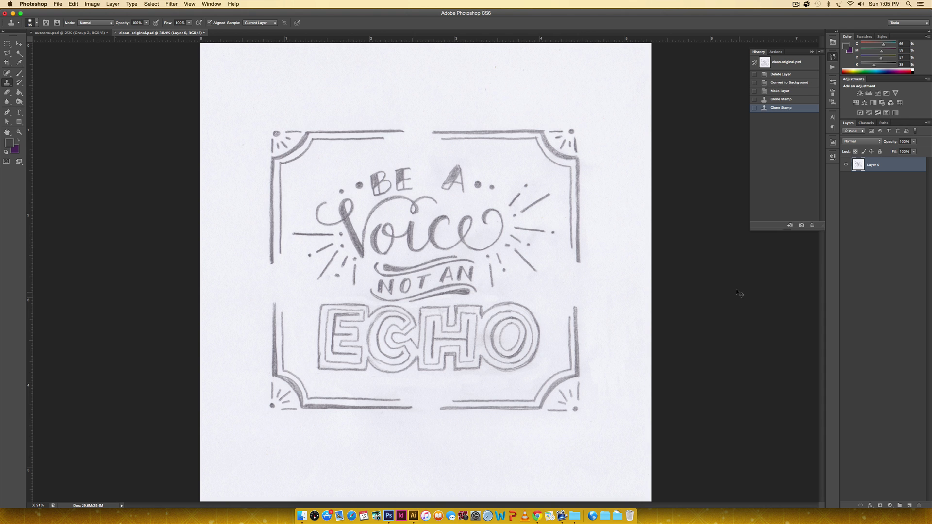
pyautogui.press('super+i')
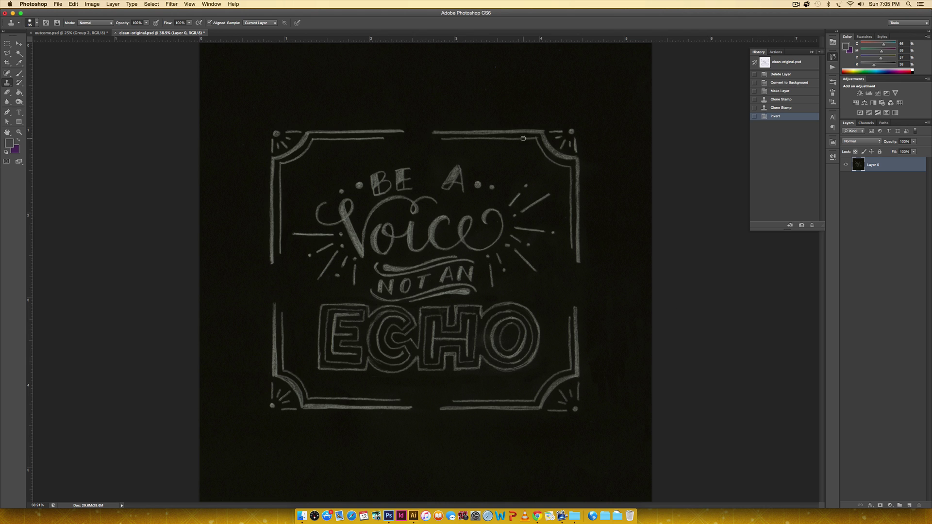
# Step: Add a Brightness/Contrast adjustment layer with brightness 98 and contrast 100 above the inverted sketch
pyautogui.press('v')
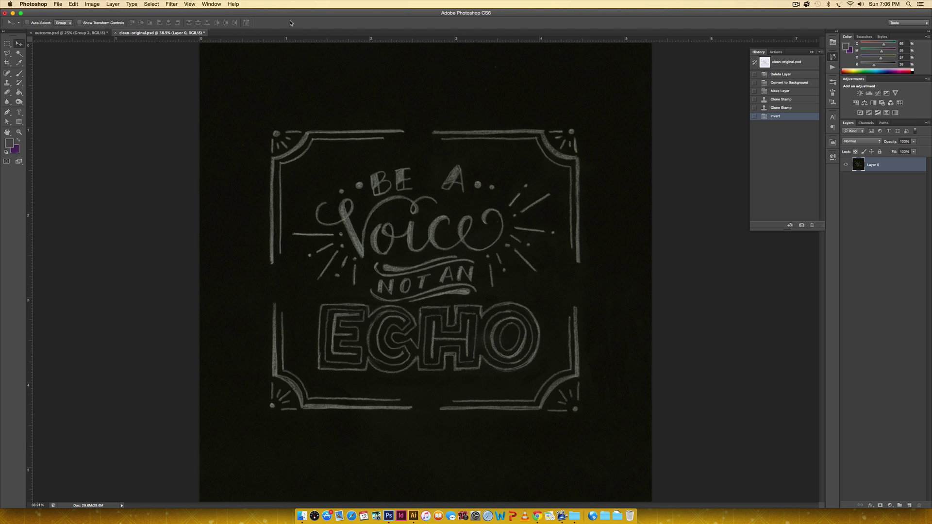
pyautogui.click(211, 4)
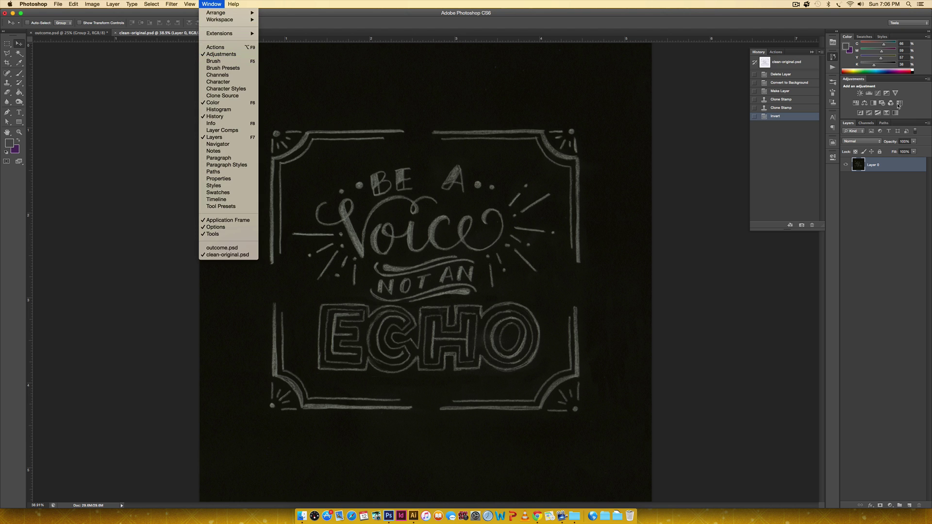
pyautogui.click(912, 193)
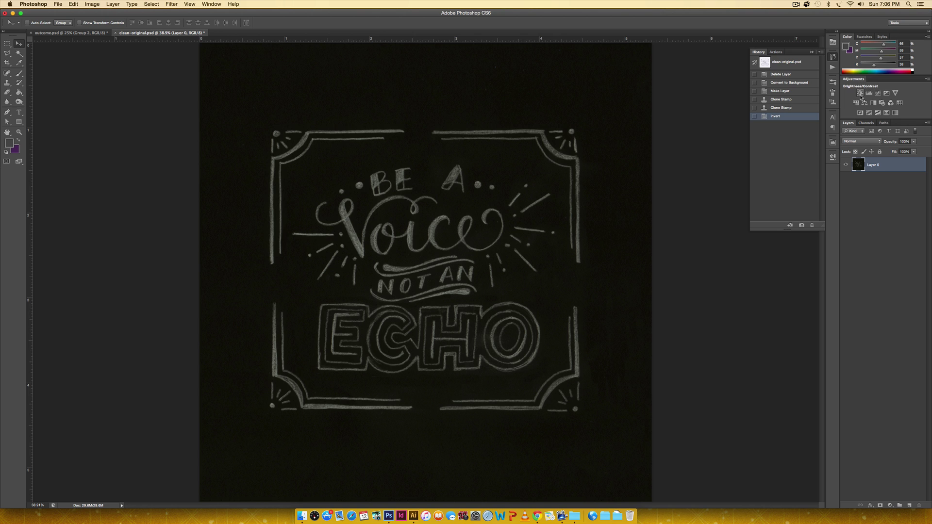
pyautogui.click(860, 93)
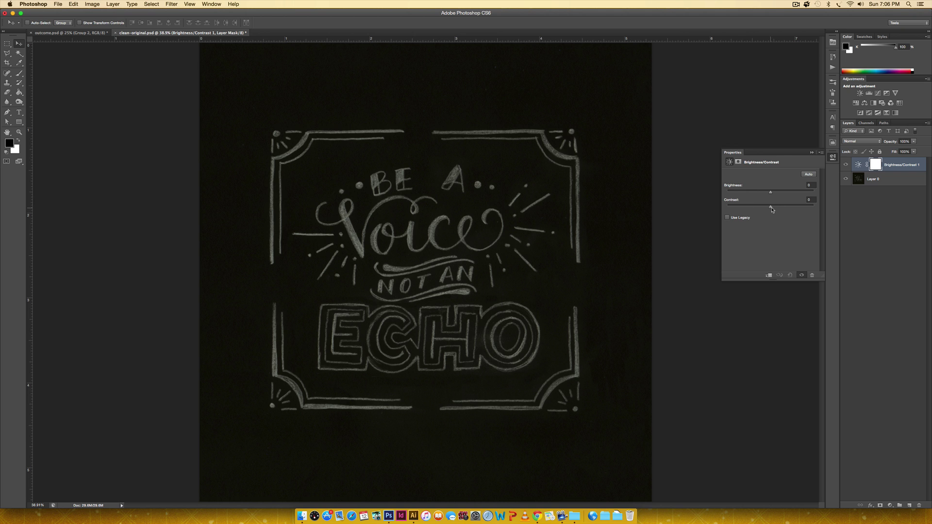
pyautogui.moveTo(771, 207); pyautogui.dragTo(840, 210)
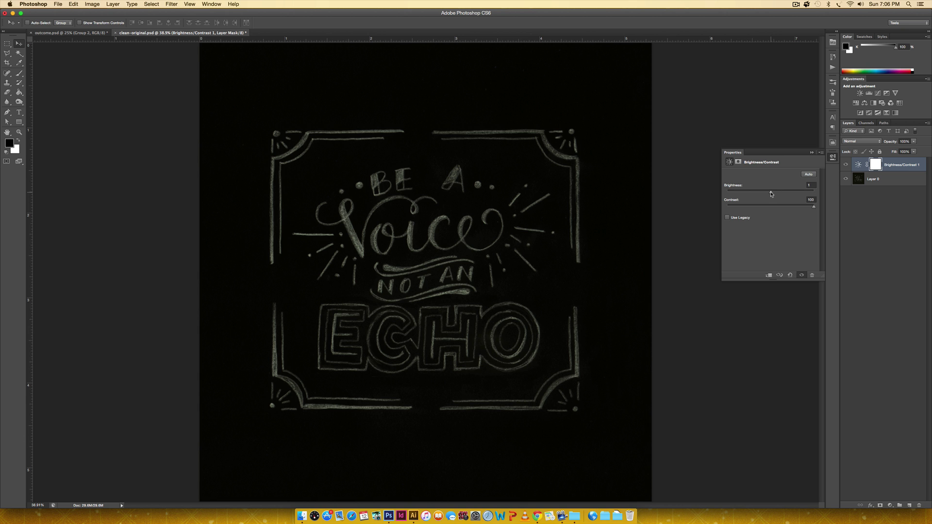
pyautogui.moveTo(770, 194); pyautogui.dragTo(797, 193)
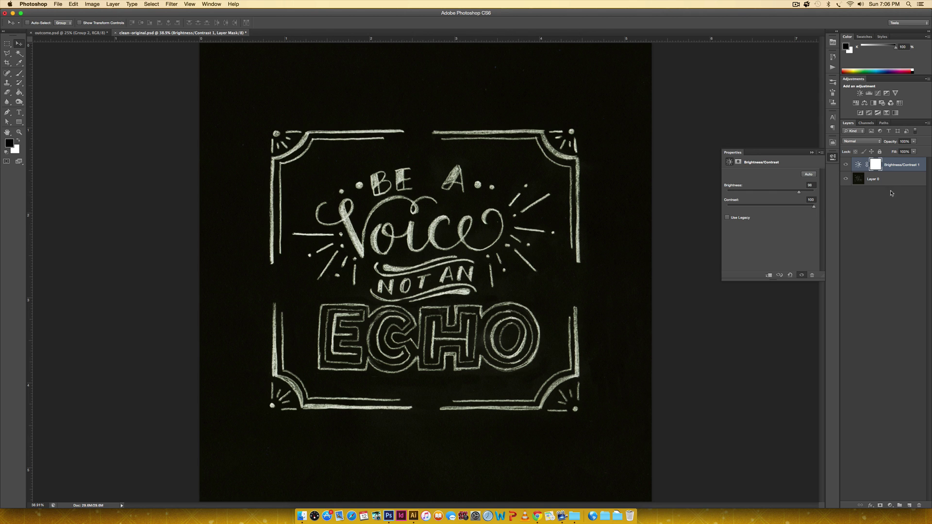
# Step: Add a Hue/Saturation adjustment layer and reduce the saturation to its minimum to remove the colour tint
pyautogui.click(856, 105)
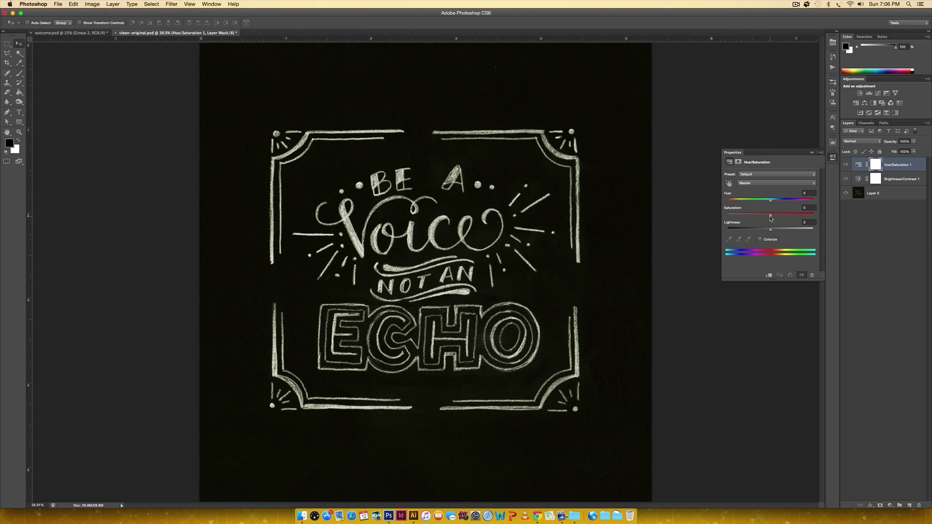
pyautogui.moveTo(770, 216); pyautogui.dragTo(711, 219)
pyautogui.click(811, 154)
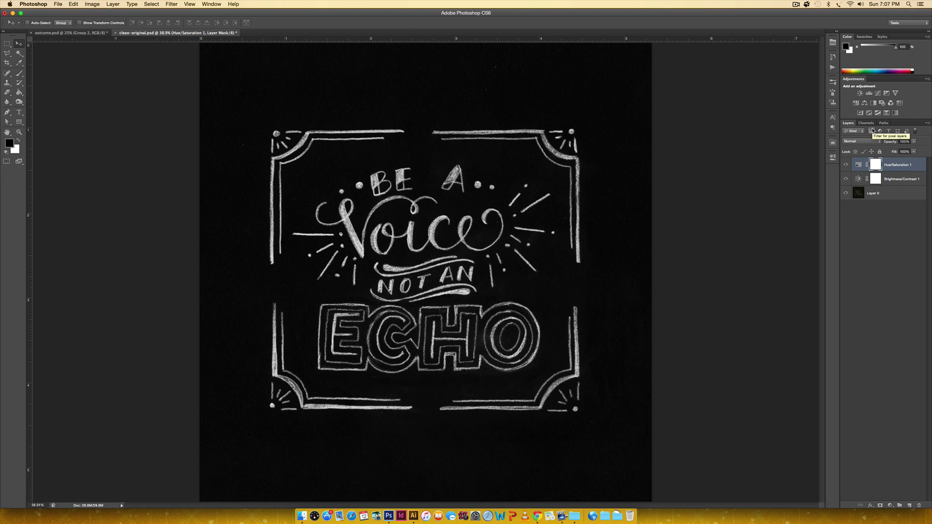
# Step: Add a Levels adjustment layer with input black point 22 and white point 175, and compare the artwork with it off and on
pyautogui.click(870, 96)
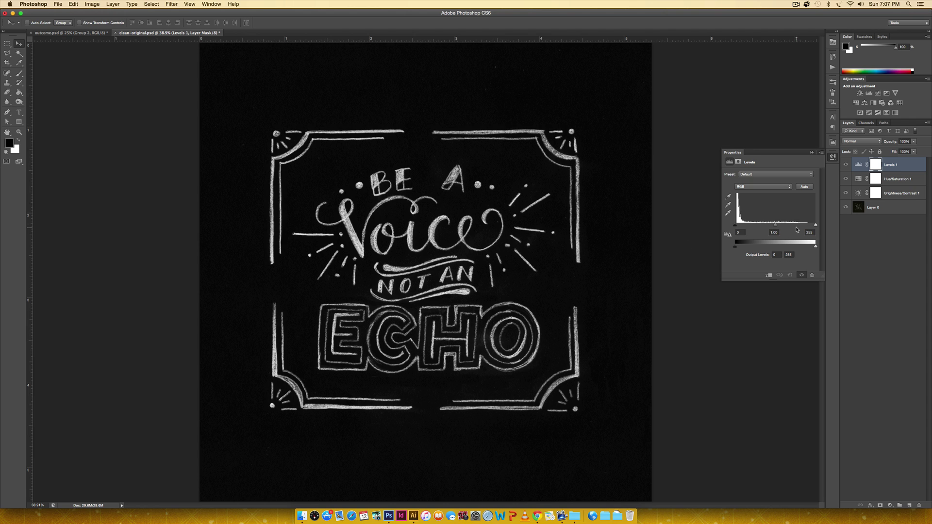
pyautogui.moveTo(815, 226); pyautogui.dragTo(791, 225)
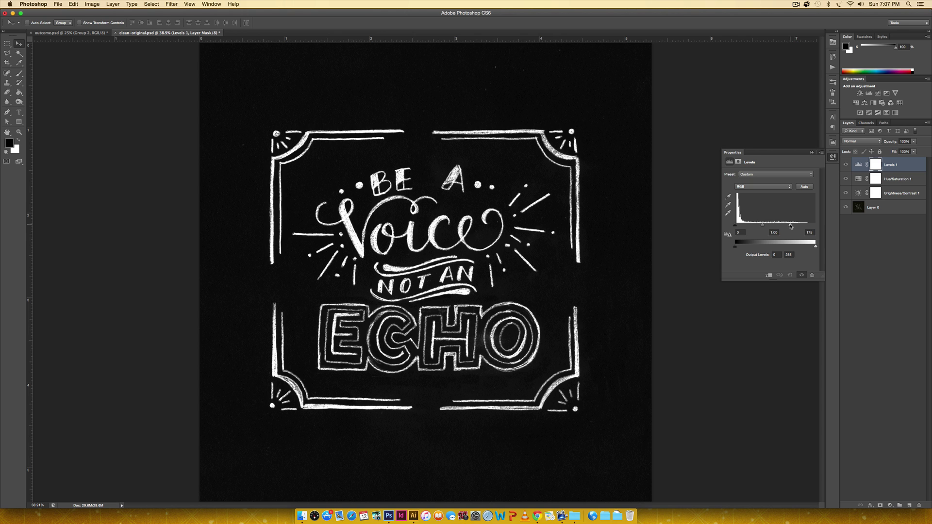
pyautogui.moveTo(735, 226); pyautogui.dragTo(756, 226)
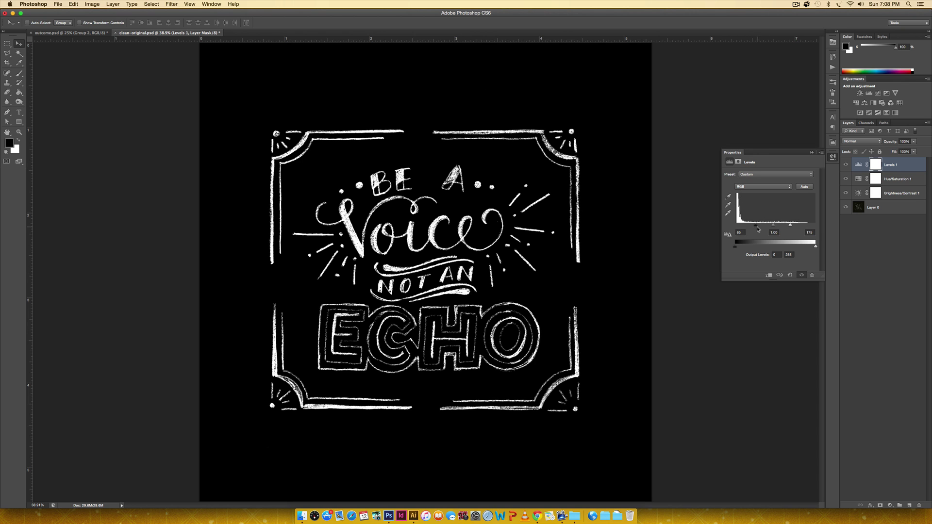
pyautogui.moveTo(755, 227); pyautogui.dragTo(742, 228)
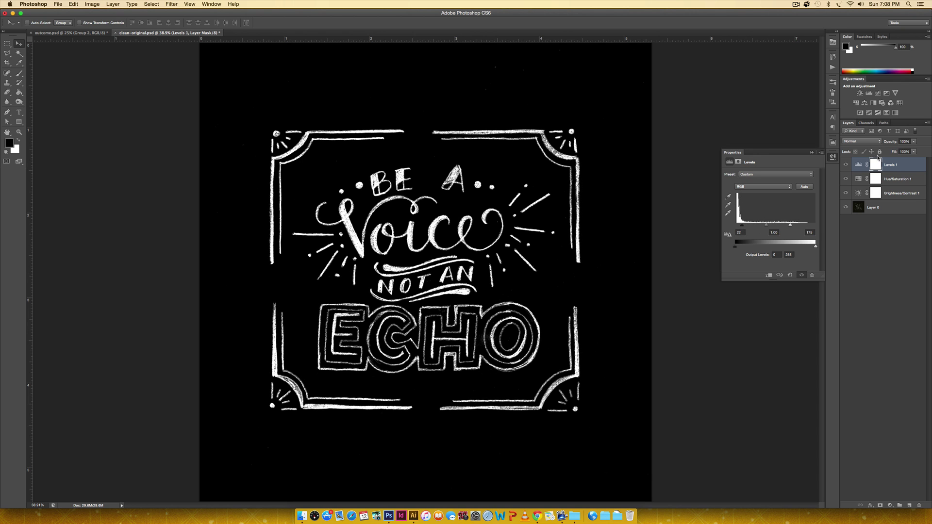
pyautogui.click(844, 164)
pyautogui.click(845, 164)
pyautogui.click(845, 164)
pyautogui.click(844, 165)
# Step: Group Layer 0 with its three adjustment layers and add a new empty layer above the group, checking against outcome.psd
pyautogui.keyDown('shift'); pyautogui.click(885, 210); pyautogui.keyUp('shift')
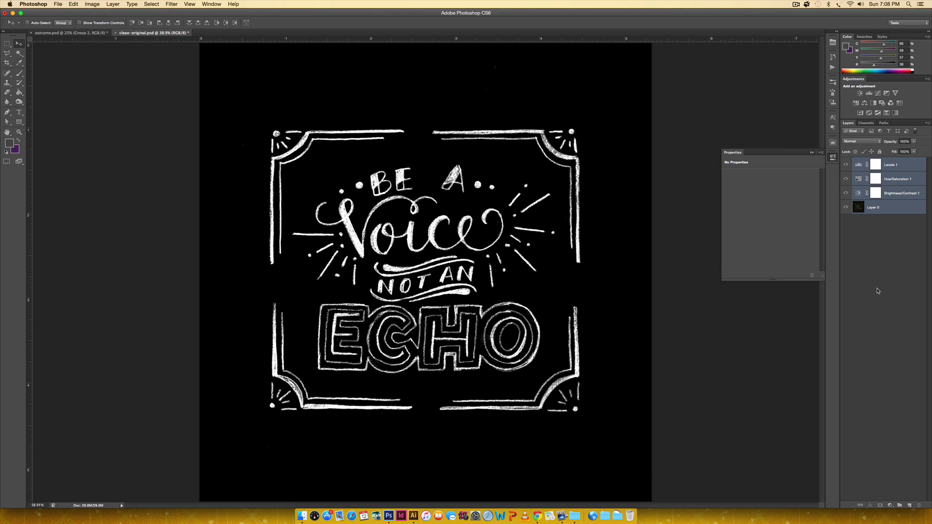
pyautogui.press('super+g')
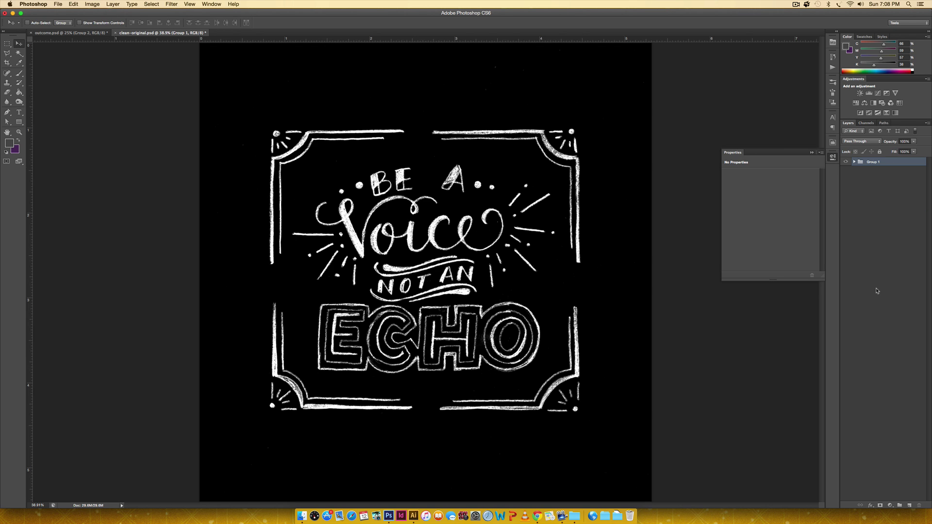
pyautogui.click(909, 506)
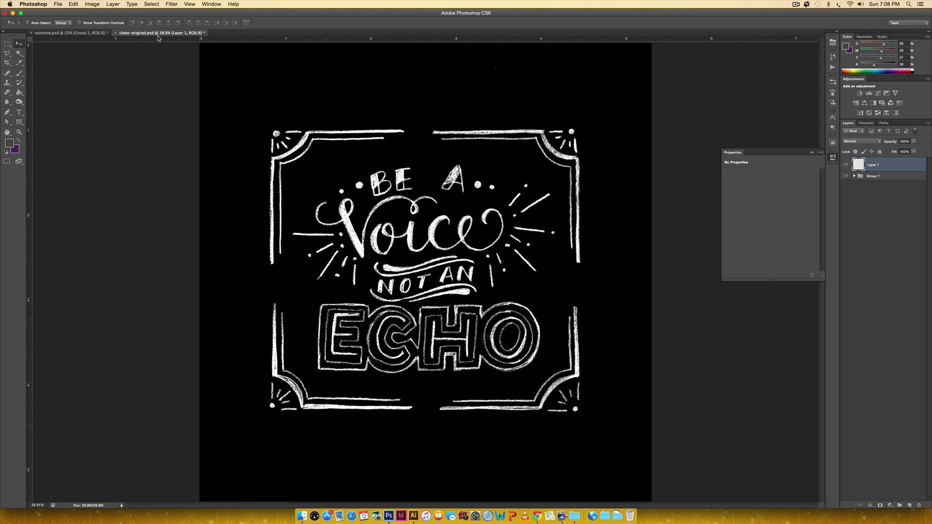
pyautogui.click(89, 32)
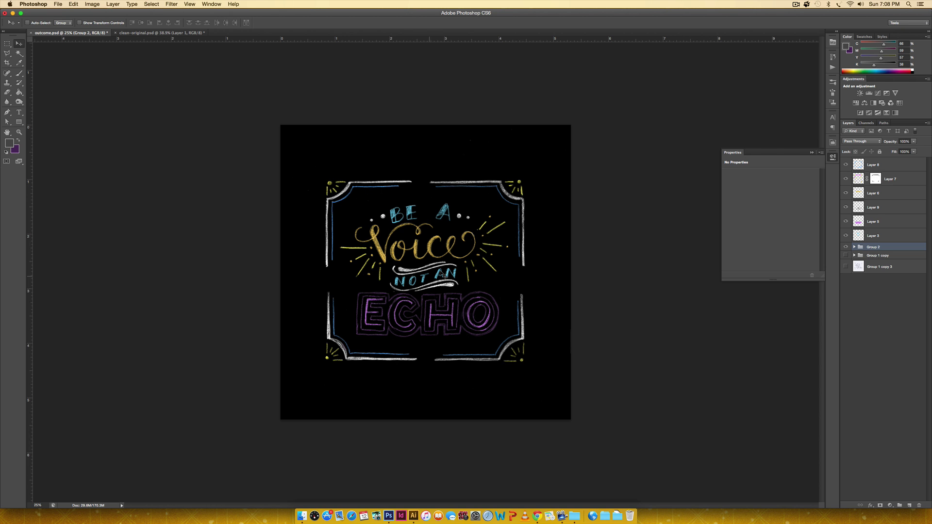
# Step: Return to clean-original.psd and set the foreground colour to light blue #89cbf0
pyautogui.click(153, 33)
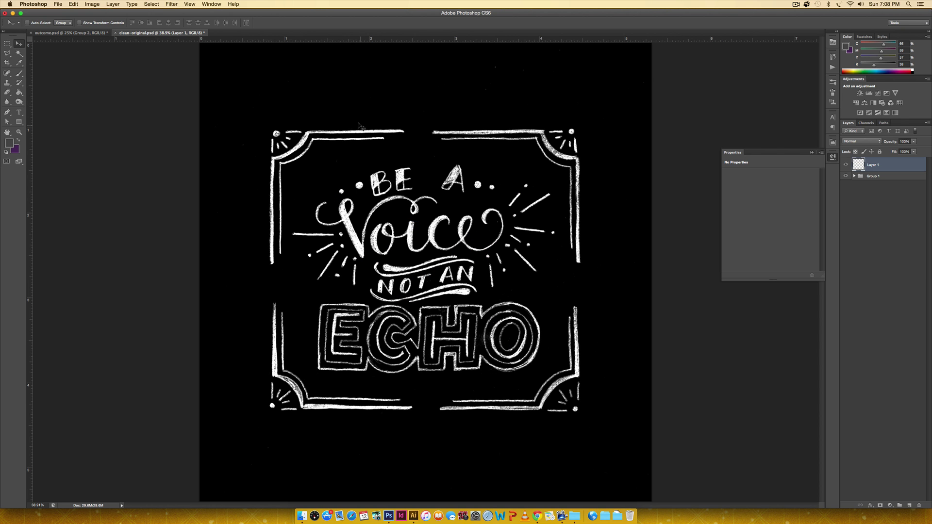
pyautogui.click(6, 152)
pyautogui.click(9, 143)
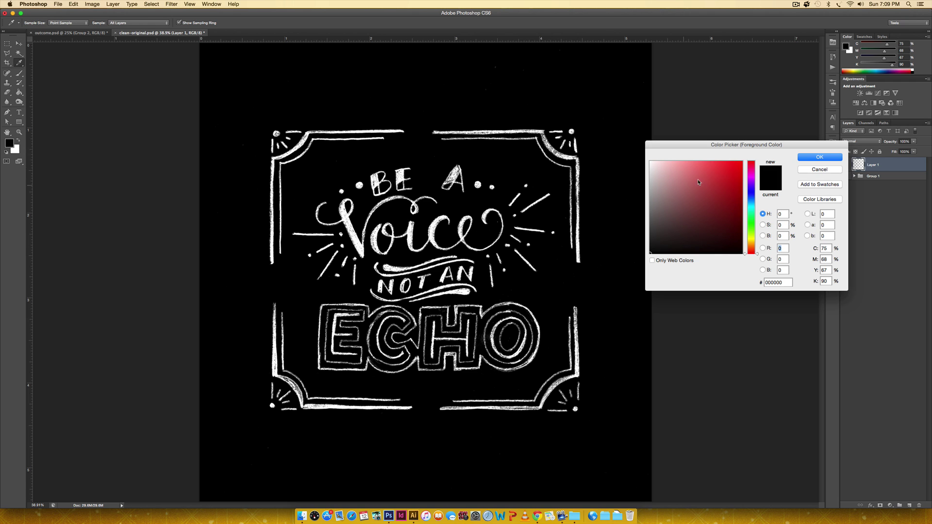
pyautogui.click(750, 202)
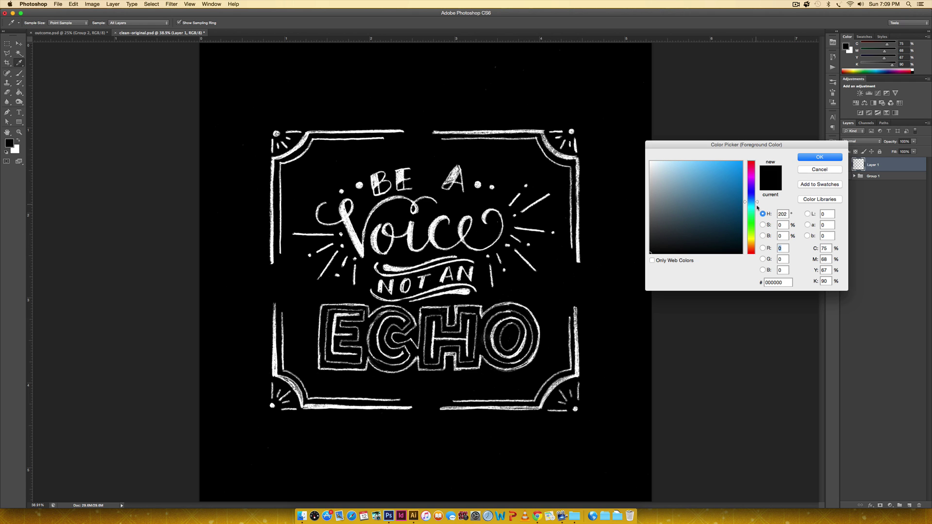
pyautogui.click(687, 163)
pyautogui.click(690, 169)
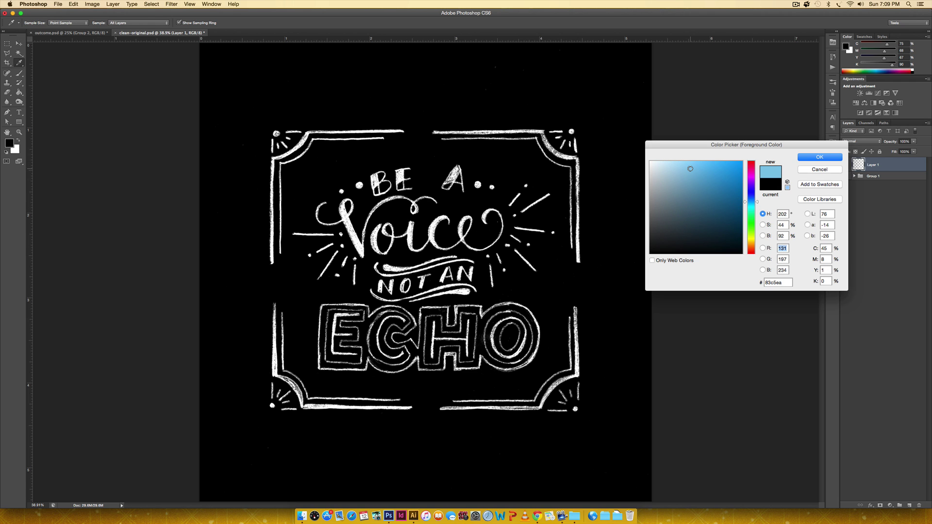
pyautogui.click(690, 167)
pyautogui.click(819, 159)
pyautogui.press('v')
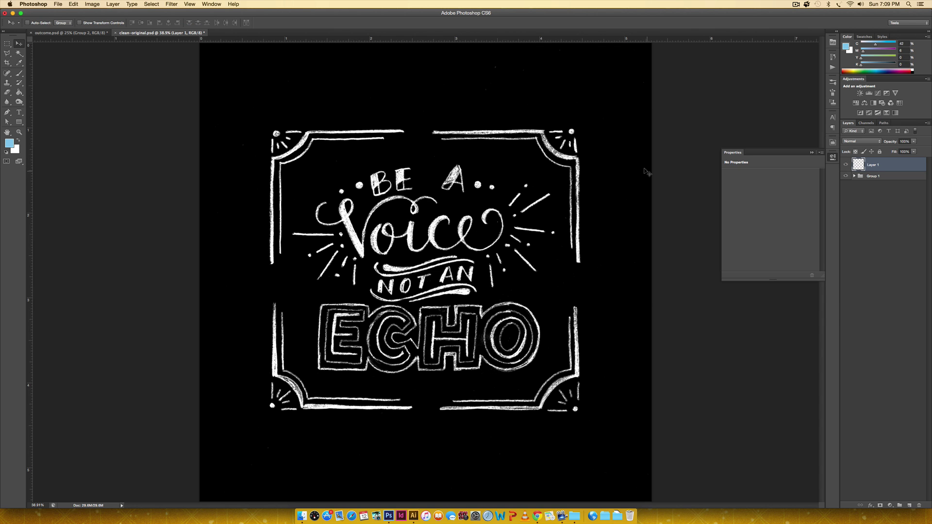
# Step: Choose a hard round brush for the Brush tool and reduce its size below 100 px
pyautogui.press('b')
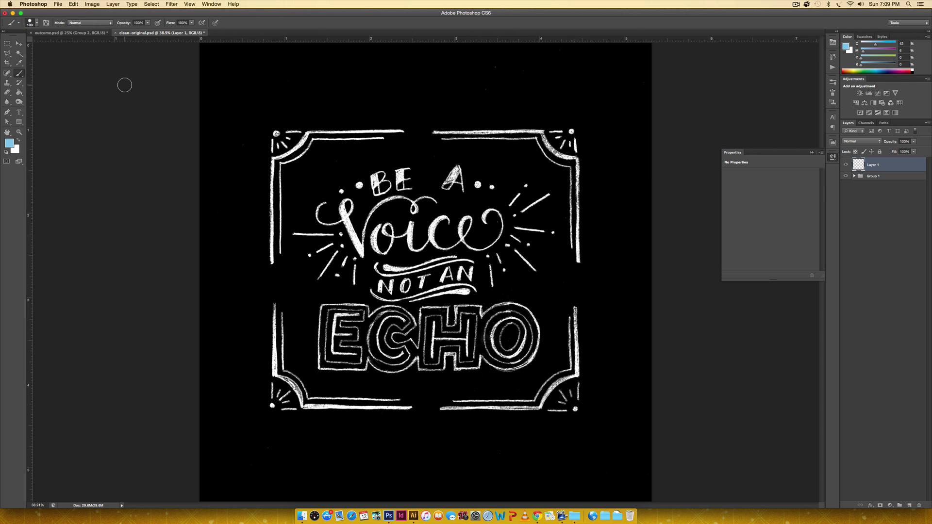
pyautogui.click(34, 24)
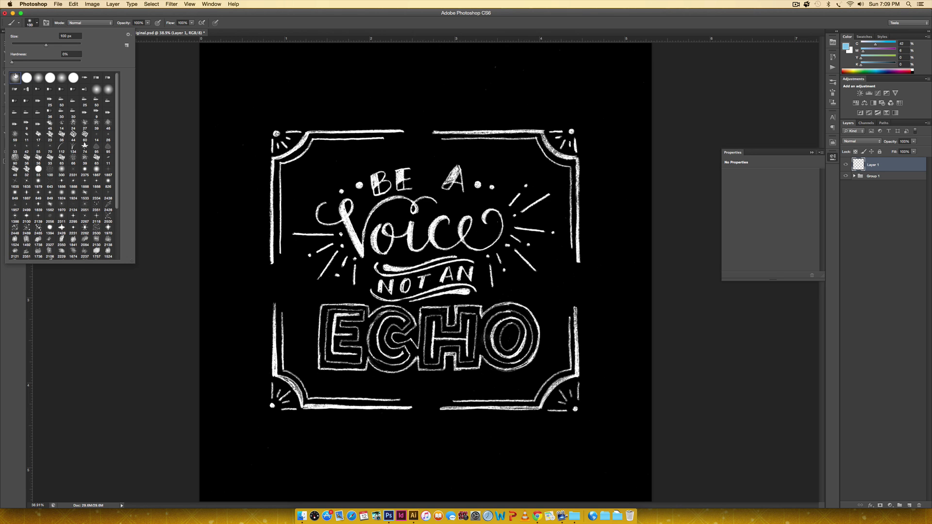
pyautogui.click(25, 77)
pyautogui.click(83, 63)
pyautogui.press('Return')
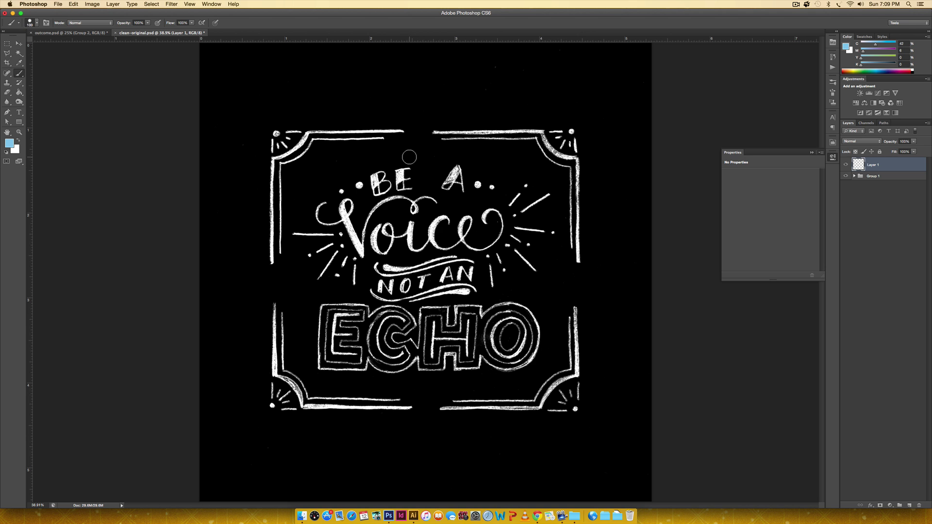
pyautogui.press('[')
pyautogui.press('[')
pyautogui.press('[')
# Step: Paint solid light blue over the words "BE A" and "NOT AN" on Layer 1
pyautogui.press('super+equal')
pyautogui.press('super+equal')
pyautogui.press('super+equal')
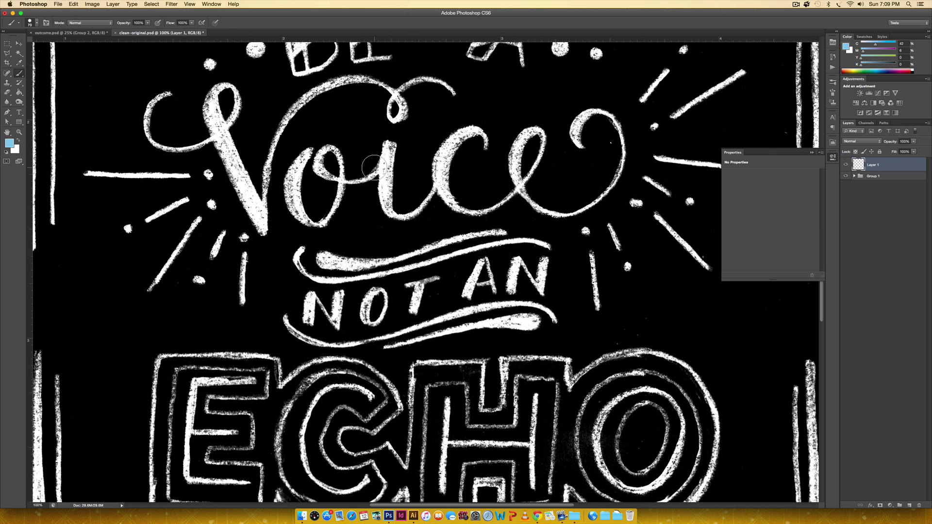
pyautogui.scroll(5, 408, 156)
pyautogui.moveTo(315, 194)
pyautogui.mouseDown()
pyautogui.moveTo(413, 174)
pyautogui.moveTo(318, 198)
pyautogui.moveTo(318, 220)
pyautogui.moveTo(332, 231)
pyautogui.moveTo(402, 219)
pyautogui.moveTo(409, 214)
pyautogui.moveTo(347, 211)
pyautogui.moveTo(415, 195)
pyautogui.mouseUp()
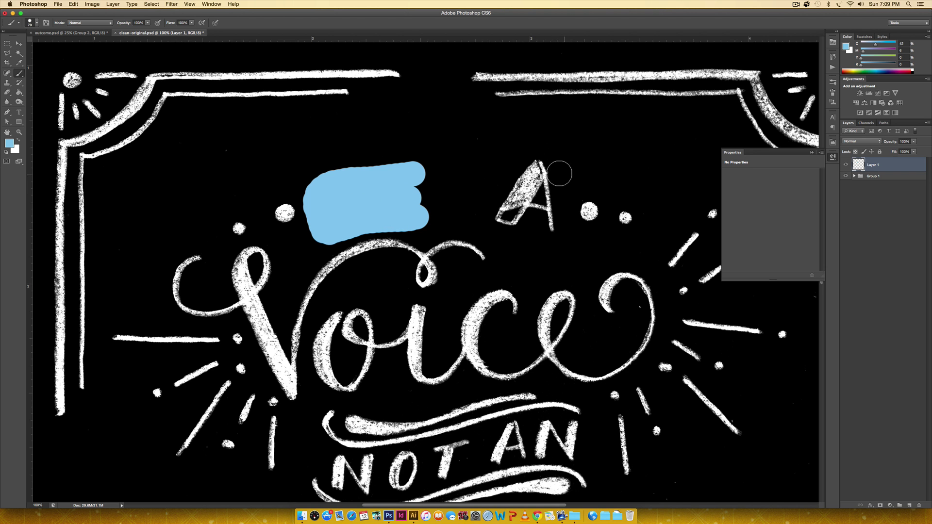
pyautogui.moveTo(543, 163)
pyautogui.mouseDown()
pyautogui.moveTo(509, 209)
pyautogui.moveTo(525, 193)
pyautogui.moveTo(516, 182)
pyautogui.moveTo(510, 222)
pyautogui.moveTo(543, 228)
pyautogui.mouseUp()
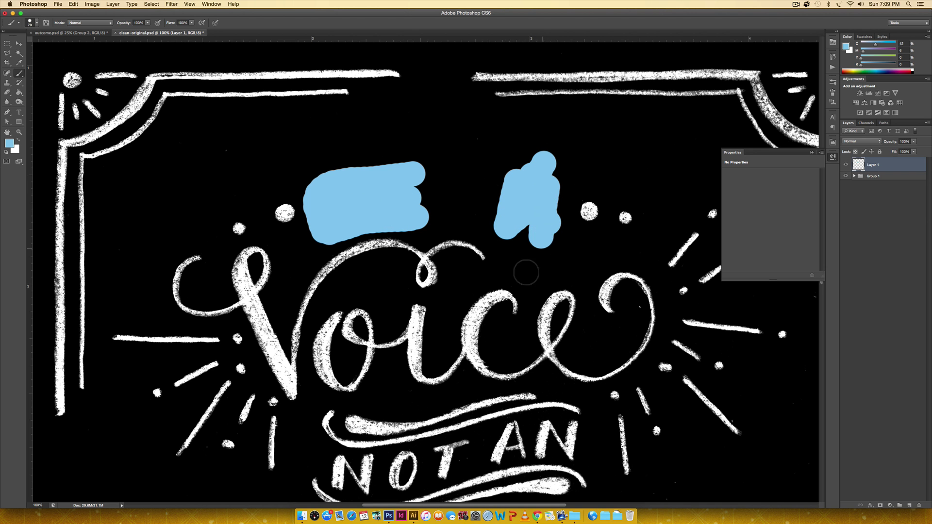
pyautogui.scroll(-5, 526, 267)
pyautogui.scroll(-2, 484, 190)
pyautogui.moveTo(337, 346)
pyautogui.mouseDown()
pyautogui.moveTo(544, 306)
pyautogui.moveTo(578, 310)
pyautogui.moveTo(572, 331)
pyautogui.moveTo(503, 332)
pyautogui.moveTo(396, 360)
pyautogui.moveTo(350, 359)
pyautogui.moveTo(376, 357)
pyautogui.mouseUp()
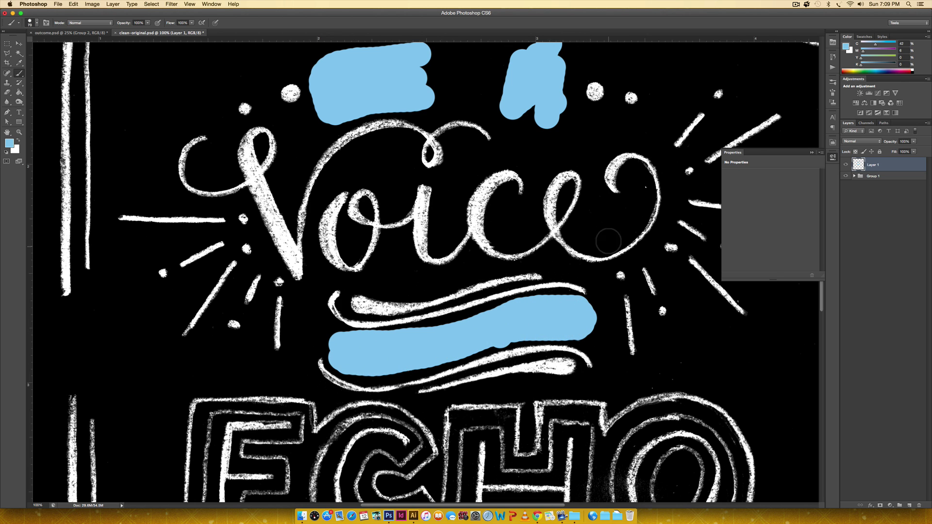
# Step: Paint light blue over the frame's inner line around the upper-right corner, redoing the vertical stroke once
pyautogui.scroll(10, 608, 240)
pyautogui.hscroll(6, 609, 240)
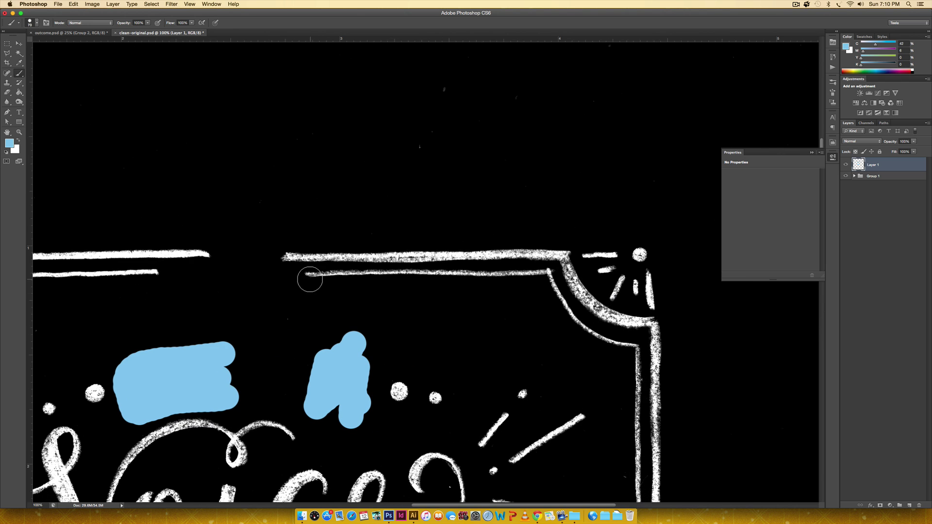
pyautogui.moveTo(309, 278)
pyautogui.mouseDown()
pyautogui.moveTo(545, 278)
pyautogui.moveTo(564, 314)
pyautogui.moveTo(601, 344)
pyautogui.moveTo(628, 347)
pyautogui.mouseUp()
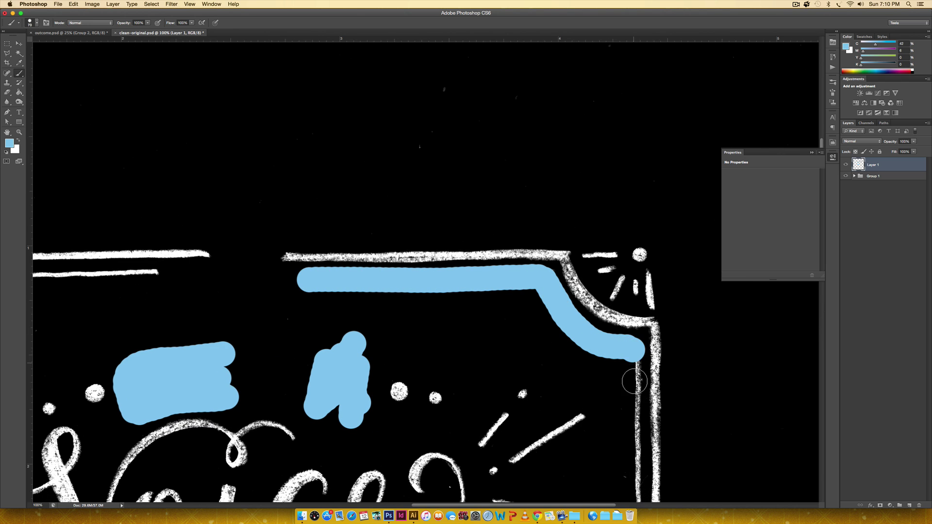
pyautogui.scroll(-6, 630, 381)
pyautogui.hscroll(2, 630, 381)
pyautogui.moveTo(553, 184); pyautogui.dragTo(569, 369)
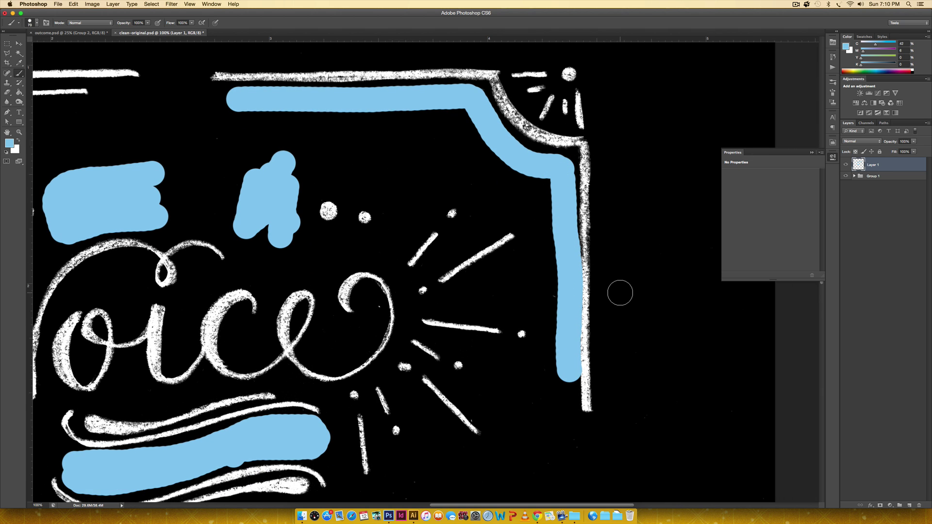
pyautogui.press('super+z')
pyautogui.moveTo(563, 174); pyautogui.dragTo(561, 377)
# Step: Paint light blue over the frame's inner line around the lower-right and lower-left corners, using straight strokes along the straight parts
pyautogui.scroll(-15, 518, 172)
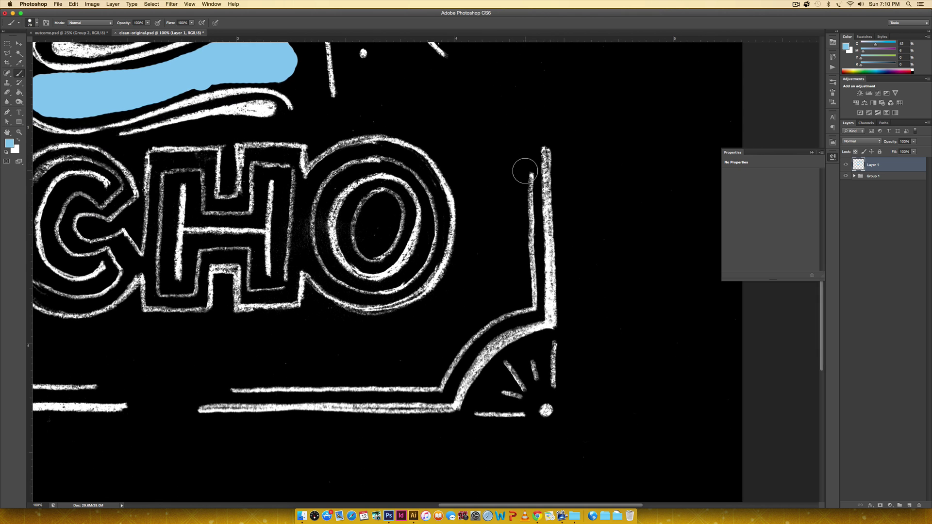
pyautogui.moveTo(523, 171)
pyautogui.mouseDown()
pyautogui.moveTo(519, 273)
pyautogui.moveTo(526, 304)
pyautogui.moveTo(534, 300)
pyautogui.moveTo(481, 321)
pyautogui.moveTo(437, 383)
pyautogui.mouseUp()
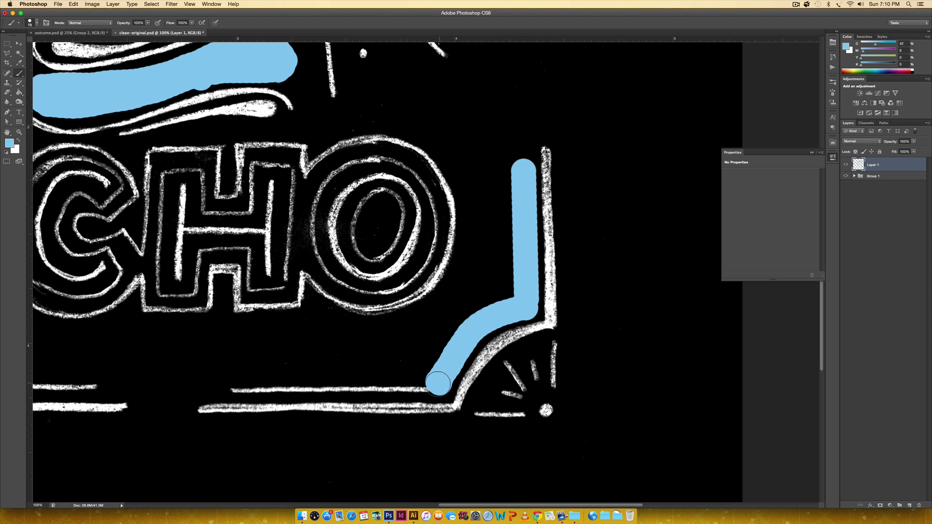
pyautogui.keyDown('shift'); pyautogui.click(237, 387); pyautogui.keyUp('shift')
pyautogui.moveTo(148, 364)
pyautogui.mouseDown()
pyautogui.moveTo(528, 297)
pyautogui.moveTo(547, 314)
pyautogui.mouseUp()
pyautogui.click(549, 315)
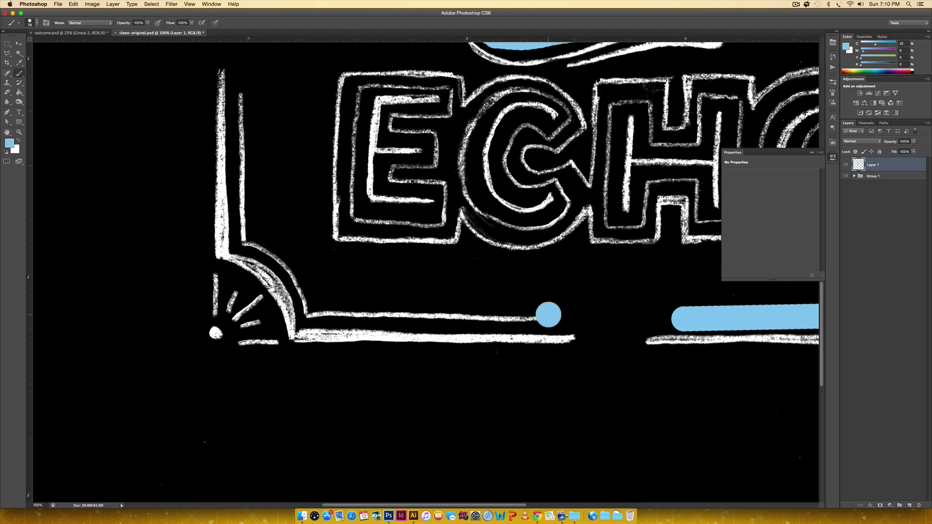
pyautogui.keyDown('shift'); pyautogui.click(311, 315); pyautogui.keyUp('shift')
pyautogui.moveTo(309, 313)
pyautogui.mouseDown()
pyautogui.moveTo(289, 261)
pyautogui.moveTo(245, 239)
pyautogui.mouseUp()
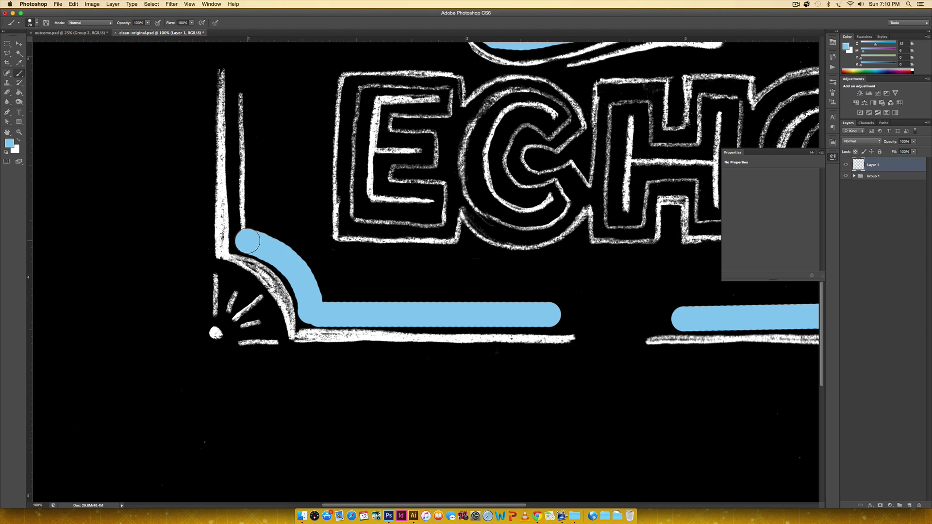
pyautogui.keyDown('shift'); pyautogui.click(246, 97); pyautogui.keyUp('shift')
# Step: Cover the frame's inner line around the upper-left corner with light blue brush strokes
pyautogui.scroll(10, 291, 165)
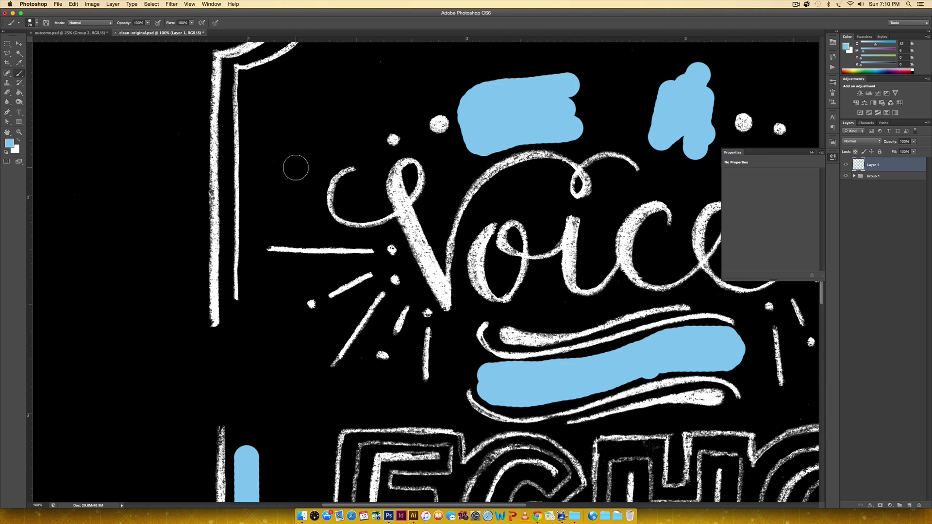
pyautogui.click(243, 296)
pyautogui.keyDown('shift'); pyautogui.click(239, 75); pyautogui.keyUp('shift')
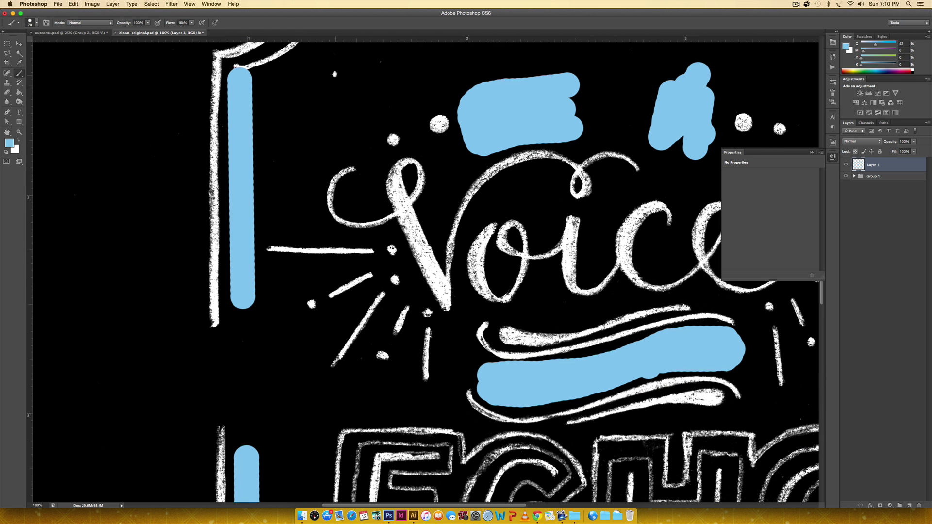
pyautogui.scroll(8, 243, 165)
pyautogui.moveTo(248, 252)
pyautogui.mouseDown()
pyautogui.moveTo(301, 227)
pyautogui.moveTo(332, 186)
pyautogui.mouseUp()
pyautogui.keyDown('shift'); pyautogui.click(510, 187); pyautogui.keyUp('shift')
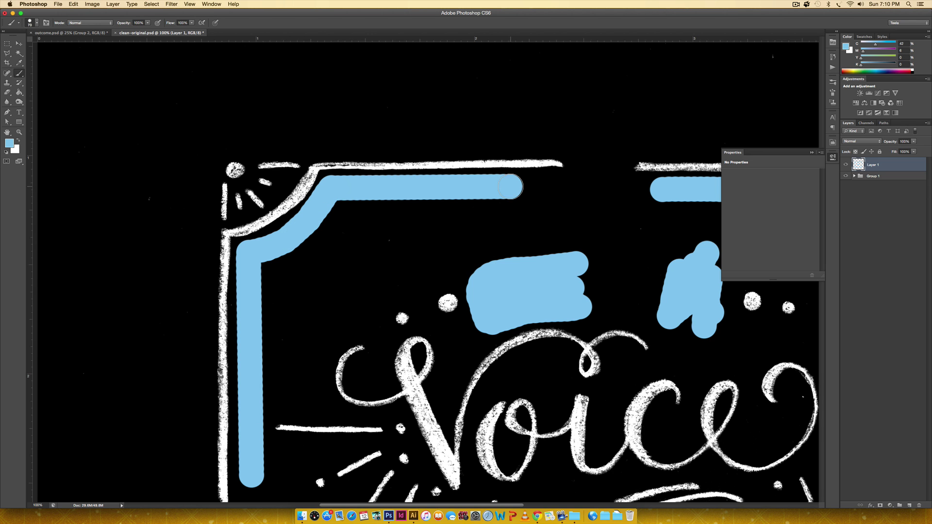
# Step: Set the blending mode of Layer 1 to Multiply so the blue tints only the chalk lines
pyautogui.press('super+0')
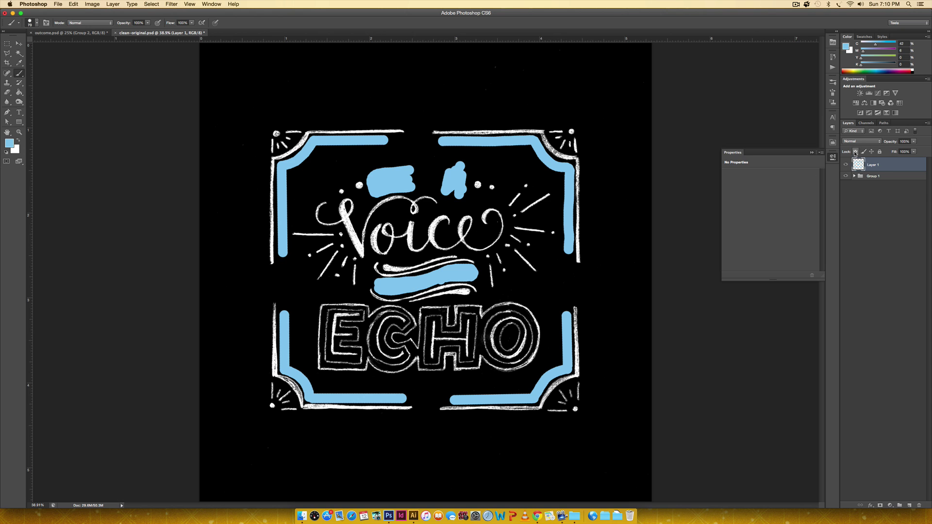
pyautogui.click(862, 142)
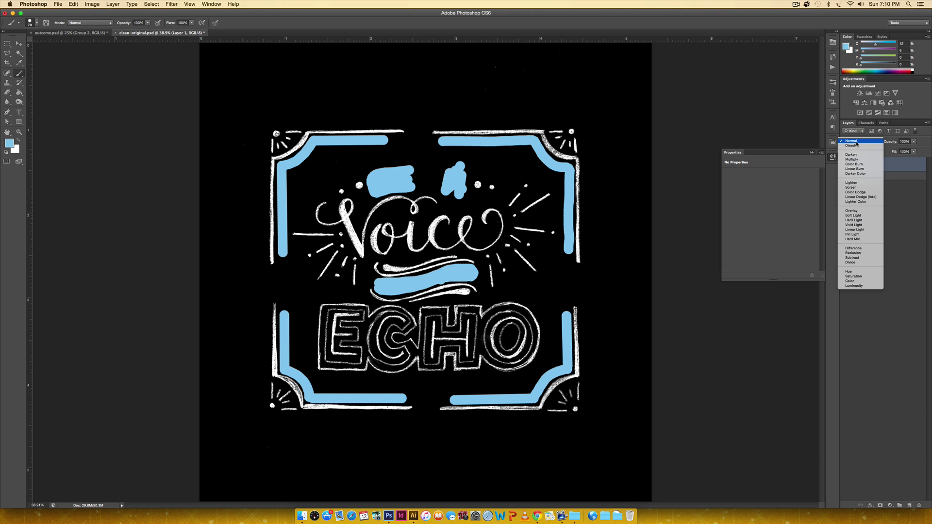
pyautogui.click(851, 160)
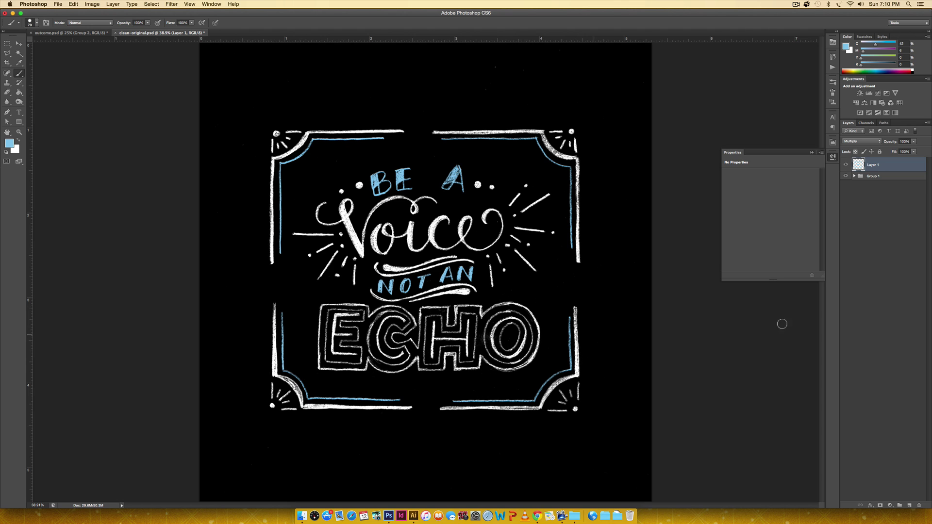
# Step: Add a new layer above Layer 1 and set the foreground colour to light purple #cf89f0
pyautogui.click(909, 506)
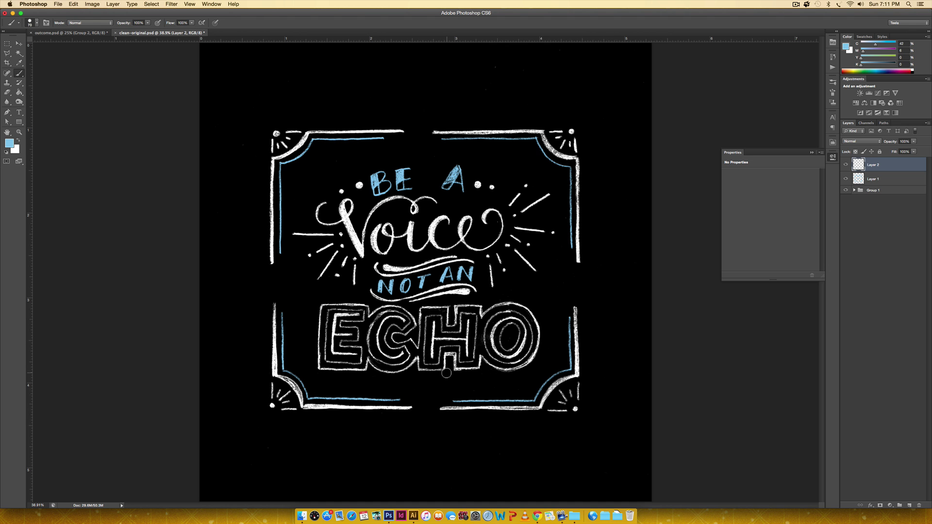
pyautogui.press('super+equal')
pyautogui.press('super+equal')
pyautogui.scroll(-2, 446, 373)
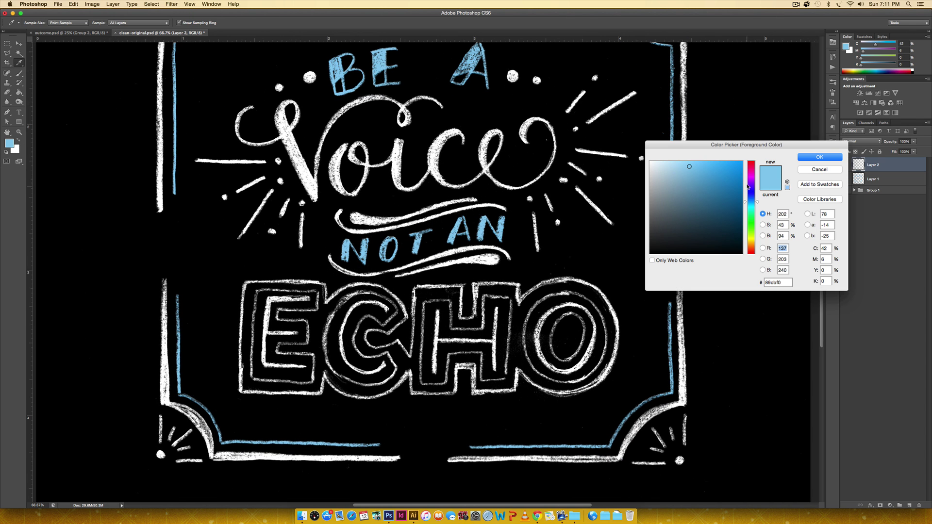
pyautogui.click(751, 182)
pyautogui.press('Return')
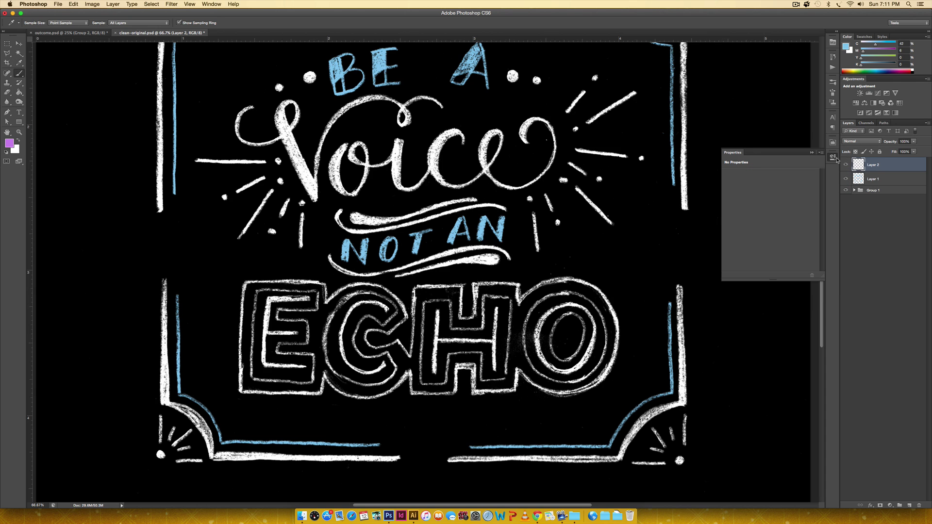
# Step: Paint purple over the whole word "ECHO", enlarging the brush for the interior, and set Layer 2 to Multiply
pyautogui.moveTo(241, 286)
pyautogui.mouseDown()
pyautogui.moveTo(388, 296)
pyautogui.moveTo(634, 270)
pyautogui.moveTo(575, 281)
pyautogui.moveTo(604, 303)
pyautogui.moveTo(595, 292)
pyautogui.moveTo(618, 330)
pyautogui.moveTo(618, 360)
pyautogui.moveTo(555, 395)
pyautogui.moveTo(400, 402)
pyautogui.moveTo(237, 389)
pyautogui.moveTo(243, 289)
pyautogui.mouseUp()
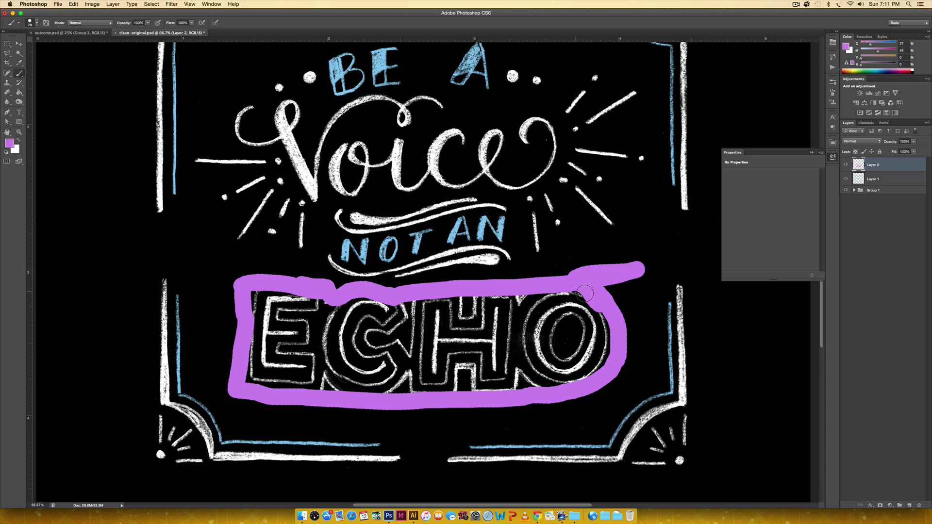
pyautogui.moveTo(580, 291)
pyautogui.mouseDown()
pyautogui.moveTo(608, 324)
pyautogui.moveTo(603, 363)
pyautogui.moveTo(590, 381)
pyautogui.moveTo(583, 290)
pyautogui.moveTo(597, 333)
pyautogui.mouseUp()
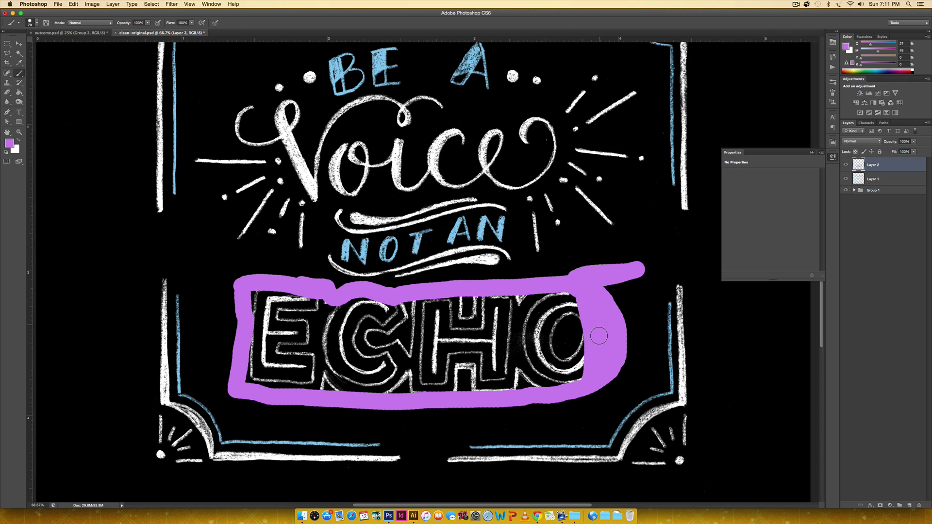
pyautogui.press(']')
pyautogui.press(']')
pyautogui.press(']')
pyautogui.press(']')
pyautogui.press(']')
pyautogui.press(']')
pyautogui.press(']')
pyautogui.press(']')
pyautogui.moveTo(582, 308)
pyautogui.mouseDown()
pyautogui.moveTo(574, 337)
pyautogui.moveTo(548, 356)
pyautogui.moveTo(446, 370)
pyautogui.moveTo(255, 368)
pyautogui.moveTo(251, 323)
pyautogui.moveTo(258, 315)
pyautogui.moveTo(321, 331)
pyautogui.moveTo(386, 330)
pyautogui.moveTo(547, 316)
pyautogui.moveTo(572, 349)
pyautogui.mouseUp()
pyautogui.click(856, 142)
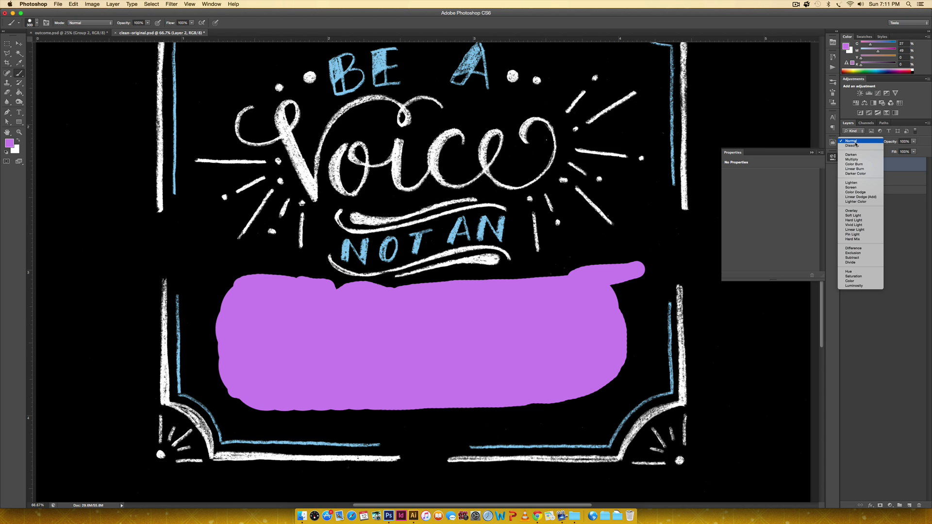
pyautogui.click(857, 160)
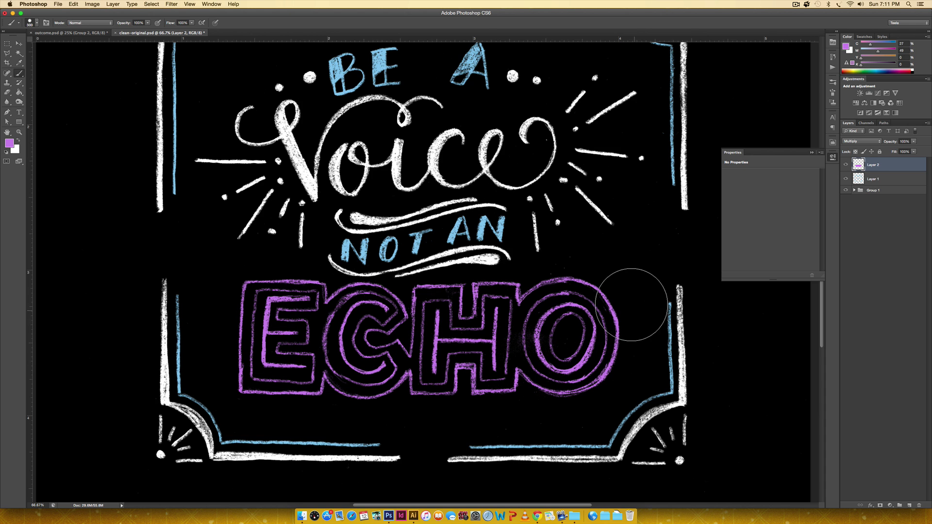
# Step: Add a new empty layer above Layer 2 and reduce the brush size for finer painting
pyautogui.press('[')
pyautogui.press('[')
pyautogui.press('[')
pyautogui.press('[')
pyautogui.press('[')
pyautogui.press('[')
pyautogui.press('[')
pyautogui.press('[')
pyautogui.press('[')
pyautogui.press('[')
pyautogui.click(909, 505)
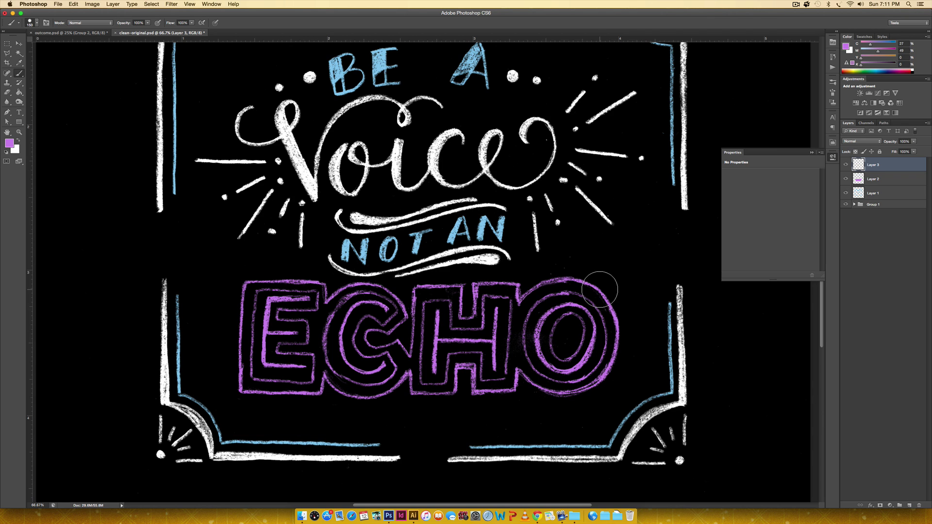
pyautogui.press('[')
pyautogui.press('[')
# Step: Set the foreground colour to a very dark grey
pyautogui.click(10, 144)
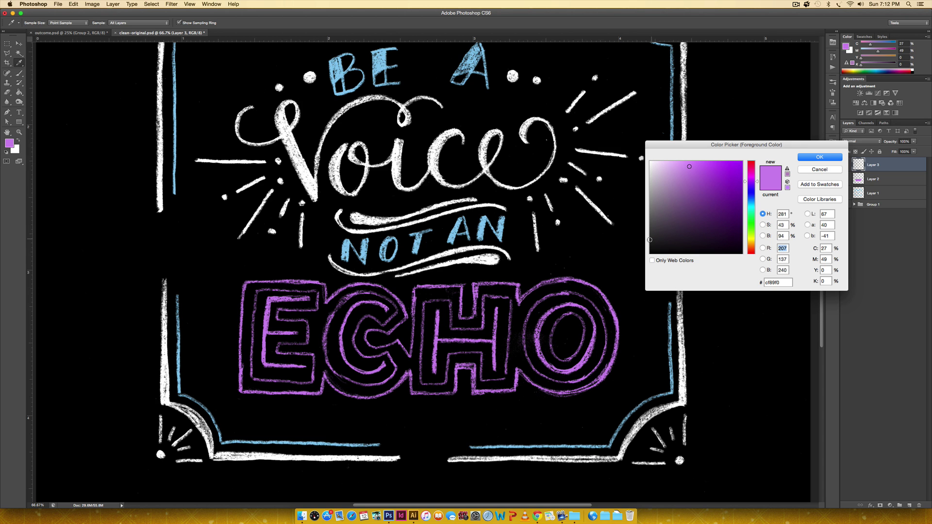
pyautogui.click(649, 237)
pyautogui.click(824, 161)
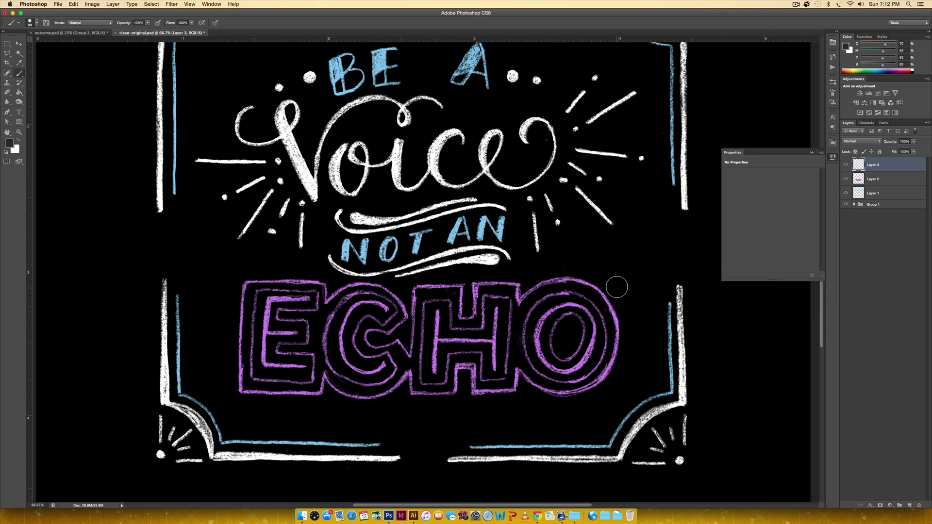
# Step: Paint dark grey over the outer outline of the "ECHO" letters on Layer 3 and set the layer to Multiply
pyautogui.moveTo(588, 279)
pyautogui.mouseDown()
pyautogui.moveTo(623, 321)
pyautogui.moveTo(622, 358)
pyautogui.moveTo(606, 382)
pyautogui.moveTo(569, 394)
pyautogui.mouseUp()
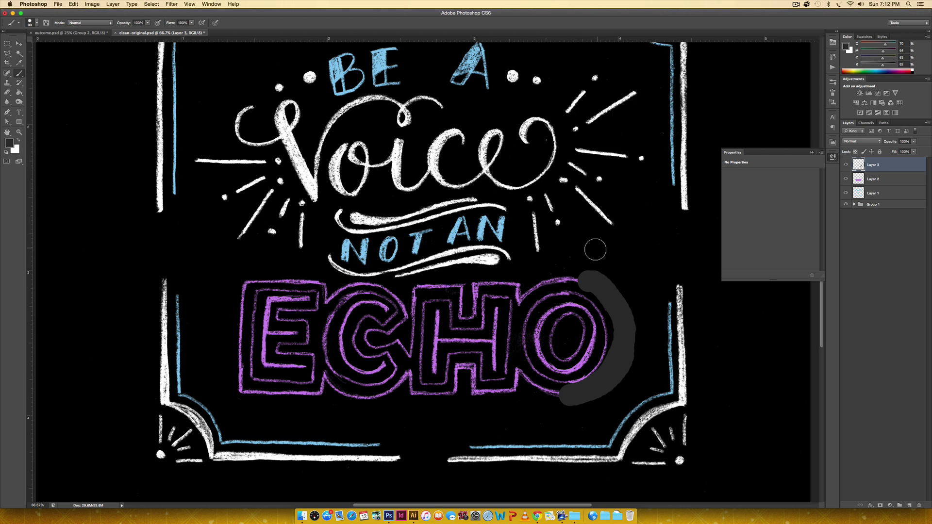
pyautogui.moveTo(592, 275); pyautogui.dragTo(528, 287)
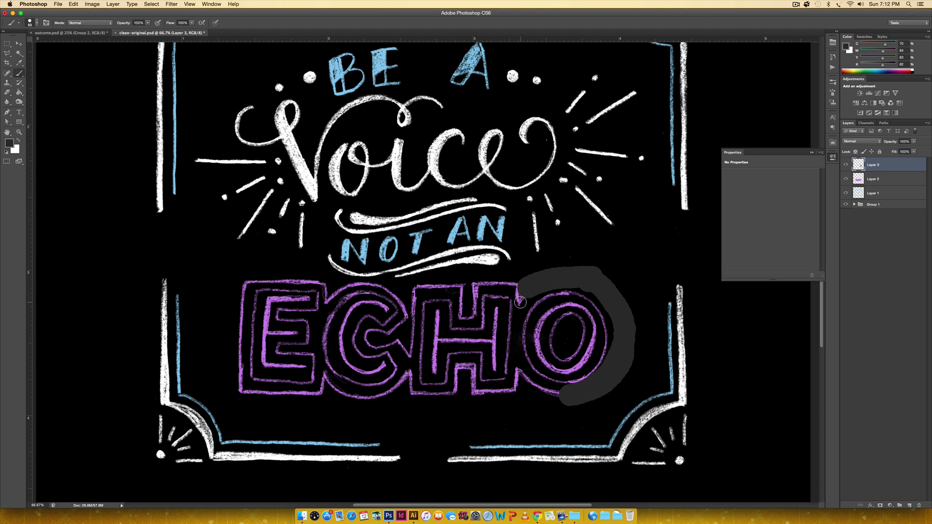
pyautogui.moveTo(518, 285)
pyautogui.mouseDown()
pyautogui.moveTo(473, 283)
pyautogui.moveTo(472, 316)
pyautogui.moveTo(472, 286)
pyautogui.moveTo(464, 318)
pyautogui.moveTo(458, 285)
pyautogui.moveTo(415, 289)
pyautogui.moveTo(407, 355)
pyautogui.moveTo(399, 343)
pyautogui.moveTo(368, 340)
pyautogui.moveTo(402, 324)
pyautogui.moveTo(395, 288)
pyautogui.moveTo(374, 284)
pyautogui.moveTo(400, 297)
pyautogui.moveTo(375, 284)
pyautogui.moveTo(326, 300)
pyautogui.moveTo(324, 286)
pyautogui.moveTo(304, 283)
pyautogui.moveTo(245, 284)
pyautogui.moveTo(238, 392)
pyautogui.mouseUp()
pyautogui.moveTo(237, 356)
pyautogui.mouseDown()
pyautogui.moveTo(237, 392)
pyautogui.moveTo(315, 395)
pyautogui.moveTo(323, 377)
pyautogui.moveTo(369, 396)
pyautogui.moveTo(391, 393)
pyautogui.moveTo(406, 374)
pyautogui.moveTo(412, 392)
pyautogui.moveTo(445, 395)
pyautogui.moveTo(465, 364)
pyautogui.moveTo(475, 398)
pyautogui.moveTo(516, 390)
pyautogui.moveTo(519, 369)
pyautogui.moveTo(539, 388)
pyautogui.moveTo(571, 395)
pyautogui.mouseUp()
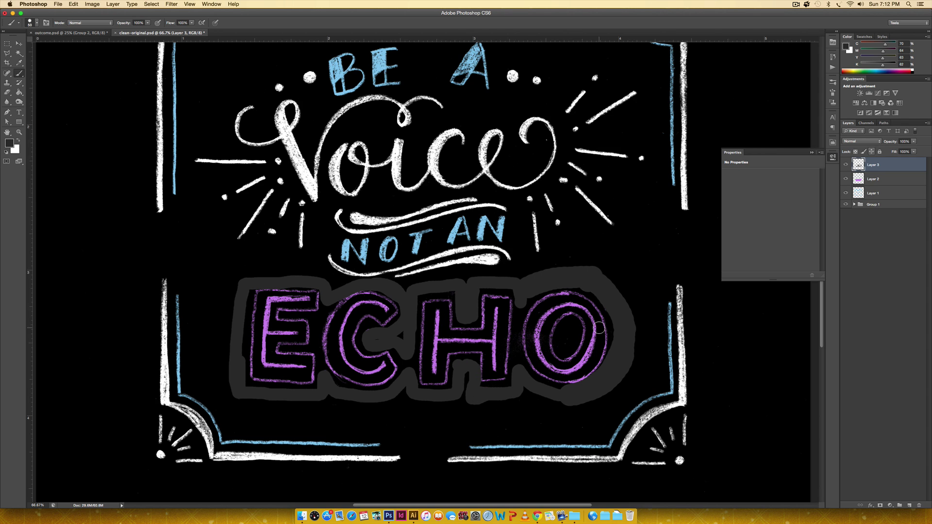
pyautogui.moveTo(365, 334); pyautogui.dragTo(368, 335)
pyautogui.click(858, 141)
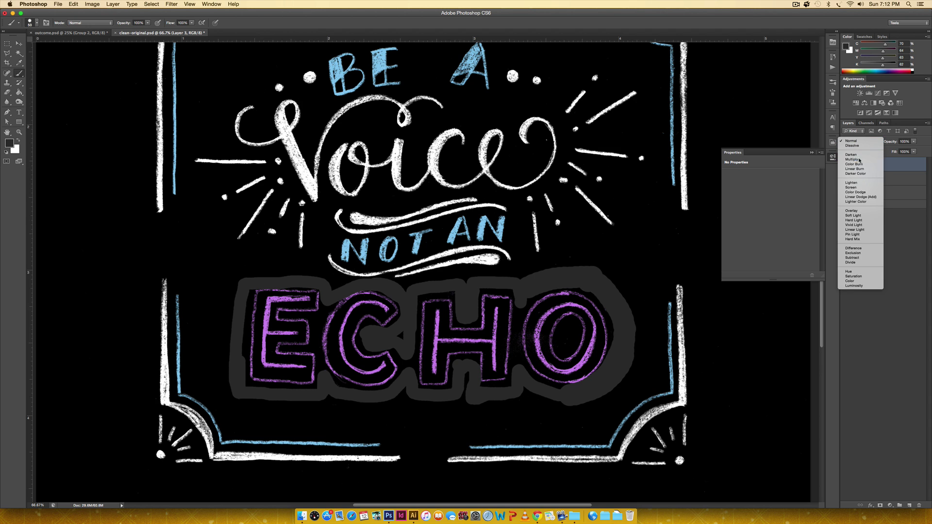
pyautogui.click(855, 158)
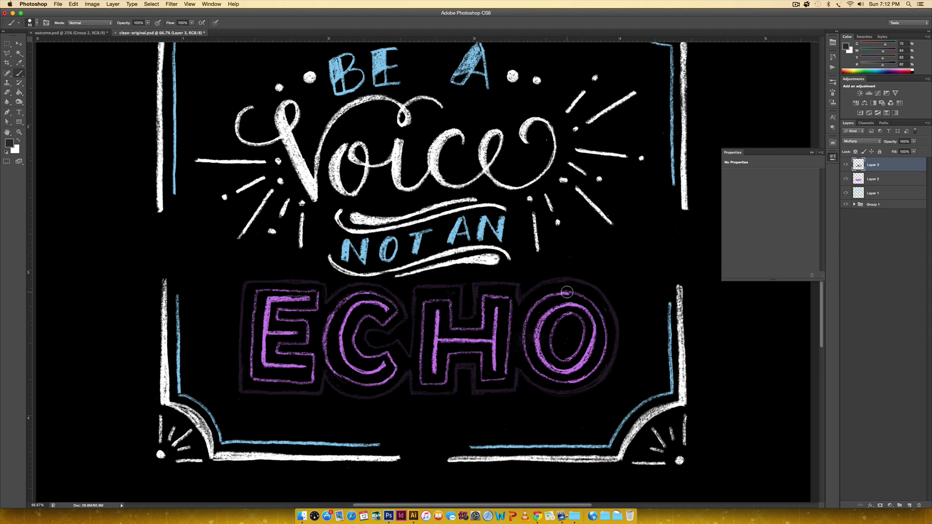
# Step: Try different opacity values for Layer 3 and settle on 85% to lighten the shading of the outer "ECHO" outline
pyautogui.press('super+minus')
pyautogui.press('super+minus')
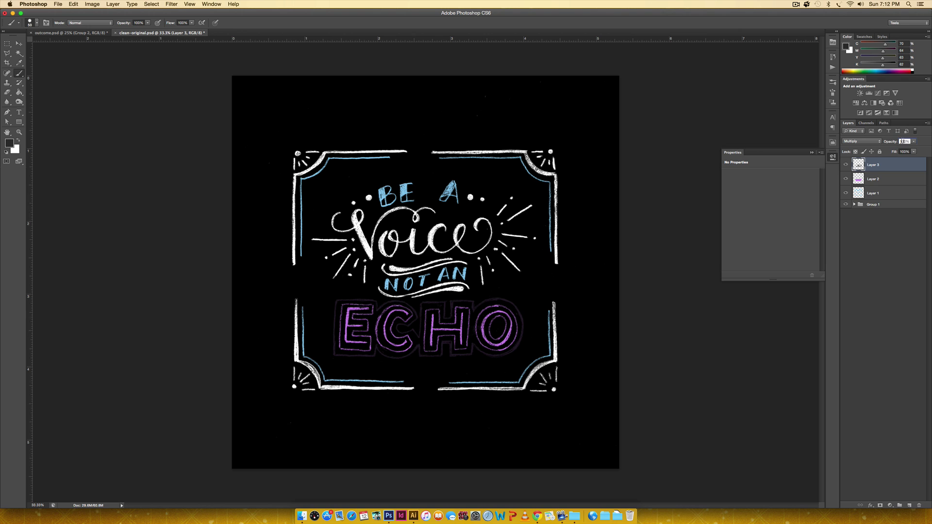
pyautogui.write('45')
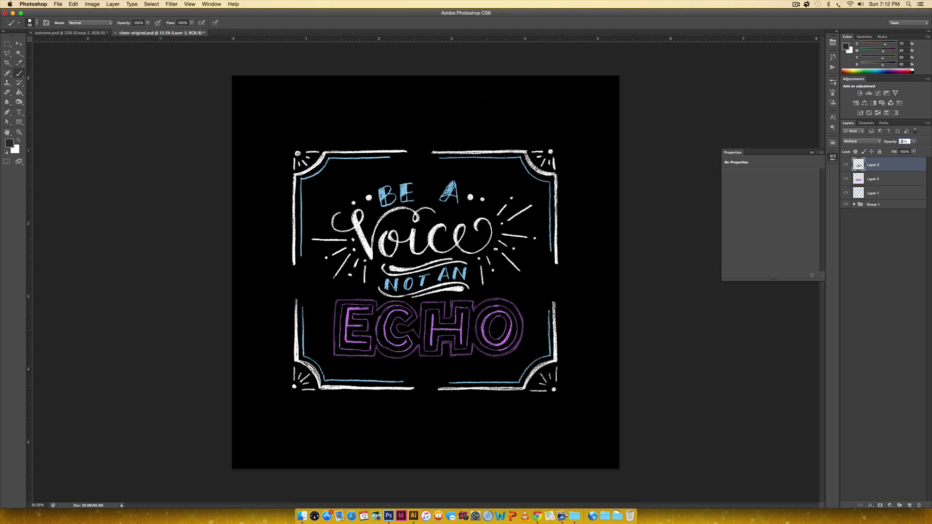
pyautogui.write('65')
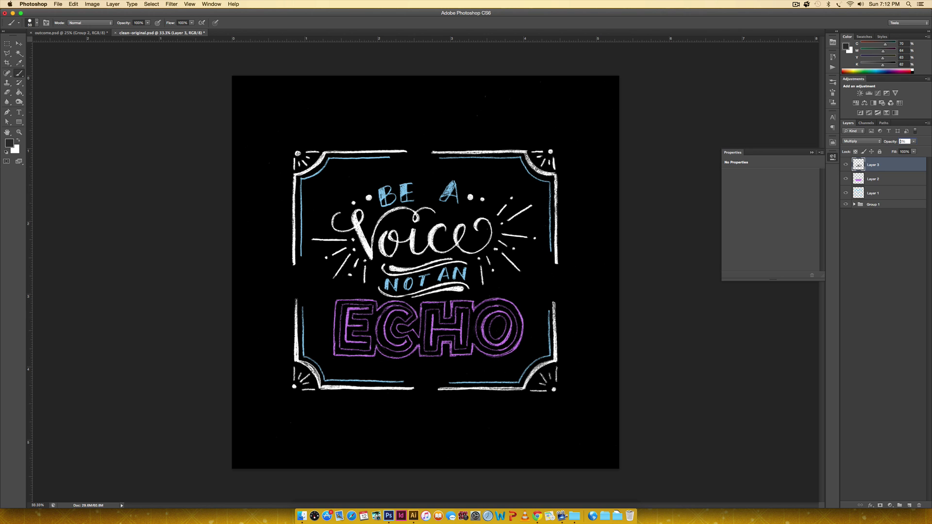
pyautogui.write('45')
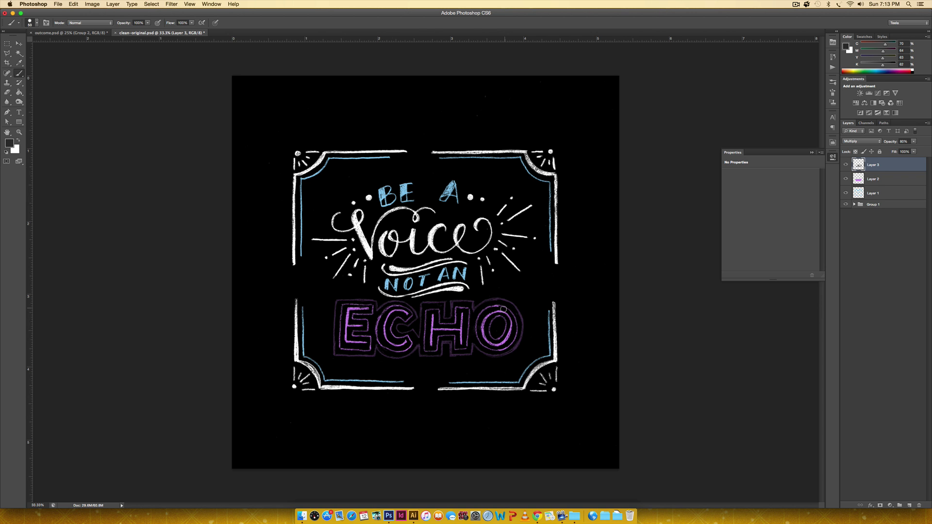
# Step: Add a new layer above Layer 3 and set the foreground colour to golden orange #f2c46b
pyautogui.press('super+equal')
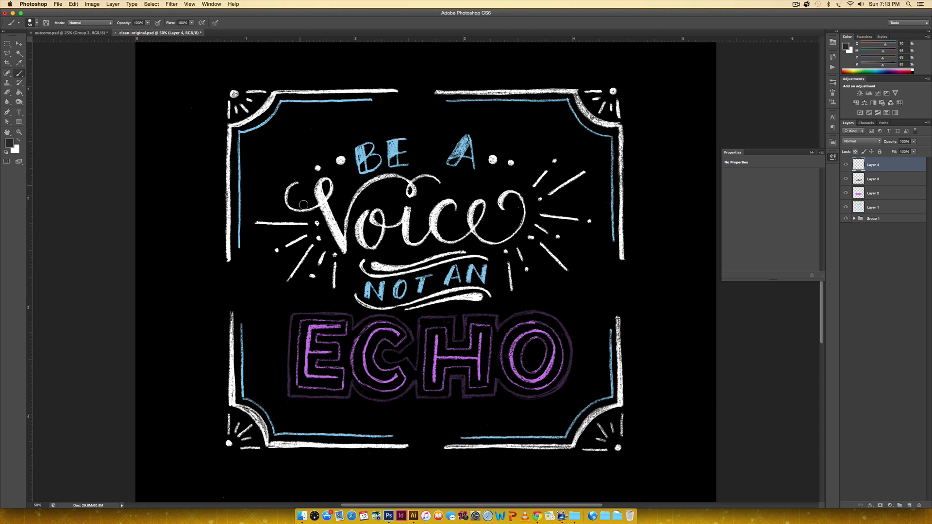
pyautogui.click(10, 144)
pyautogui.click(692, 167)
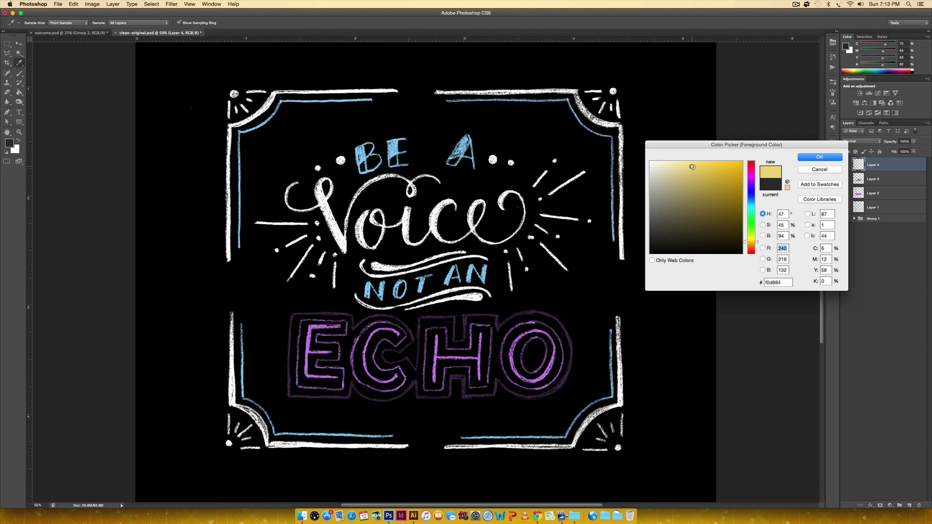
pyautogui.click(709, 185)
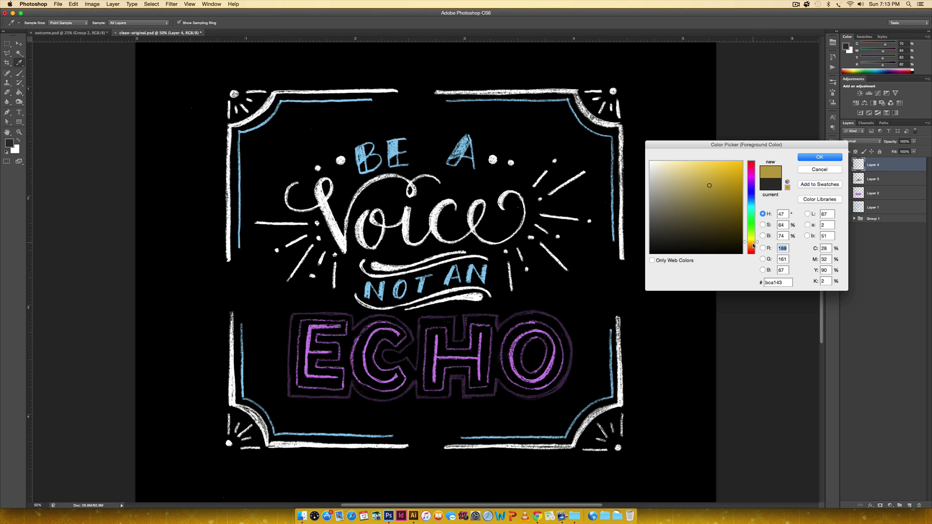
pyautogui.click(752, 243)
pyautogui.click(701, 166)
pyautogui.click(819, 157)
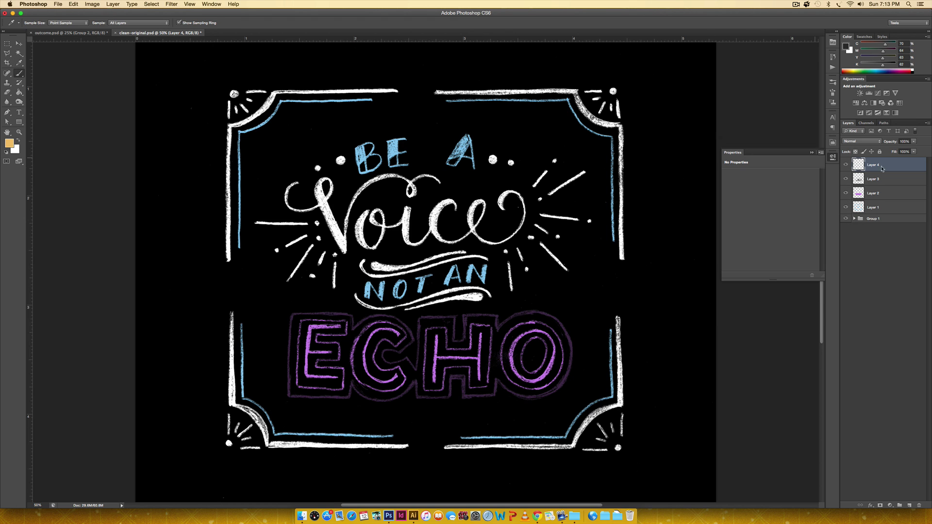
# Step: Paint golden orange over the word "Voice" and the small dots among its surrounding rays, and set Layer 4 to Multiply
pyautogui.moveTo(300, 181)
pyautogui.mouseDown()
pyautogui.moveTo(286, 205)
pyautogui.moveTo(300, 208)
pyautogui.moveTo(324, 188)
pyautogui.moveTo(342, 242)
pyautogui.moveTo(365, 187)
pyautogui.moveTo(424, 183)
pyautogui.moveTo(440, 185)
pyautogui.moveTo(359, 243)
pyautogui.moveTo(514, 230)
pyautogui.moveTo(469, 199)
pyautogui.moveTo(468, 208)
pyautogui.moveTo(388, 233)
pyautogui.moveTo(498, 219)
pyautogui.moveTo(436, 240)
pyautogui.mouseUp()
pyautogui.click(553, 158)
pyautogui.click(538, 200)
pyautogui.click(592, 220)
pyautogui.click(560, 237)
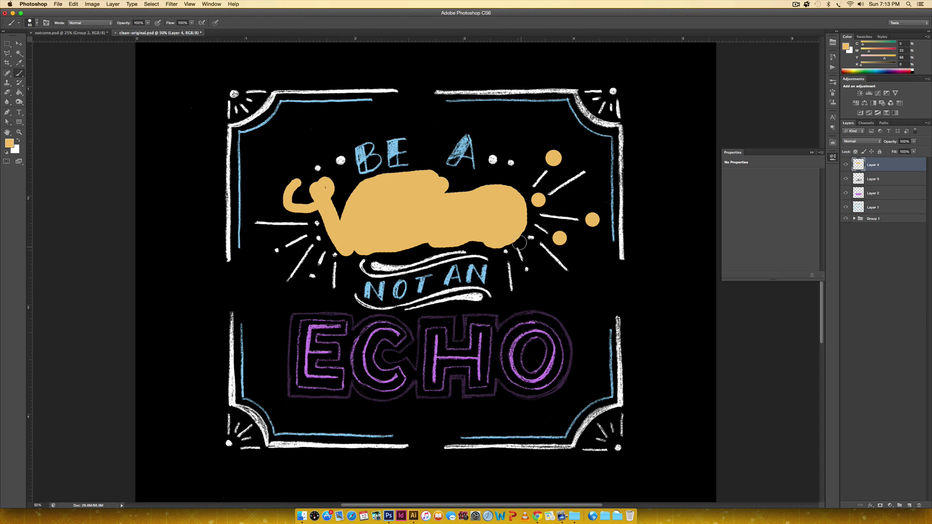
pyautogui.click(531, 236)
pyautogui.click(504, 250)
pyautogui.click(529, 272)
pyautogui.click(338, 252)
pyautogui.click(312, 276)
pyautogui.click(320, 236)
pyautogui.click(319, 221)
pyautogui.click(273, 250)
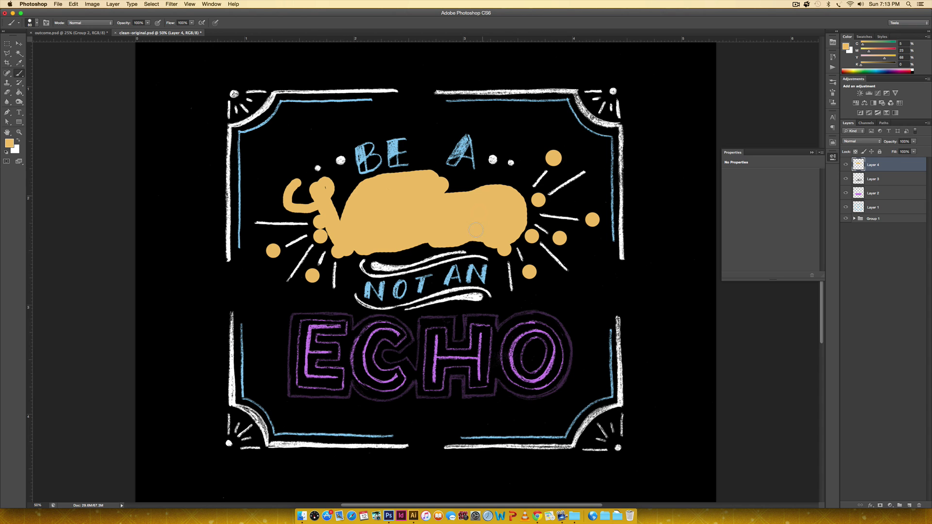
pyautogui.click(858, 142)
pyautogui.click(859, 162)
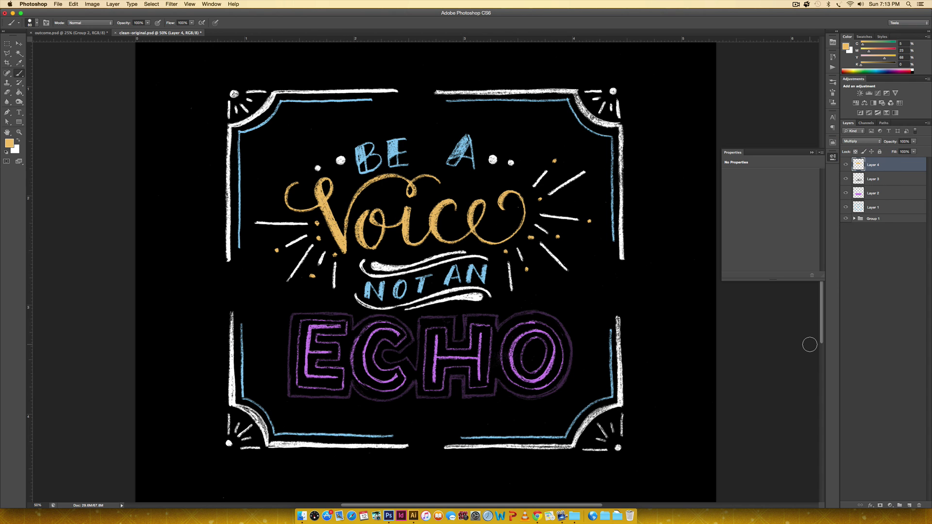
# Step: Colour the dots in the four corners of the frame golden orange on Layer 4
pyautogui.click(613, 91)
pyautogui.click(235, 93)
pyautogui.click(229, 442)
pyautogui.click(619, 448)
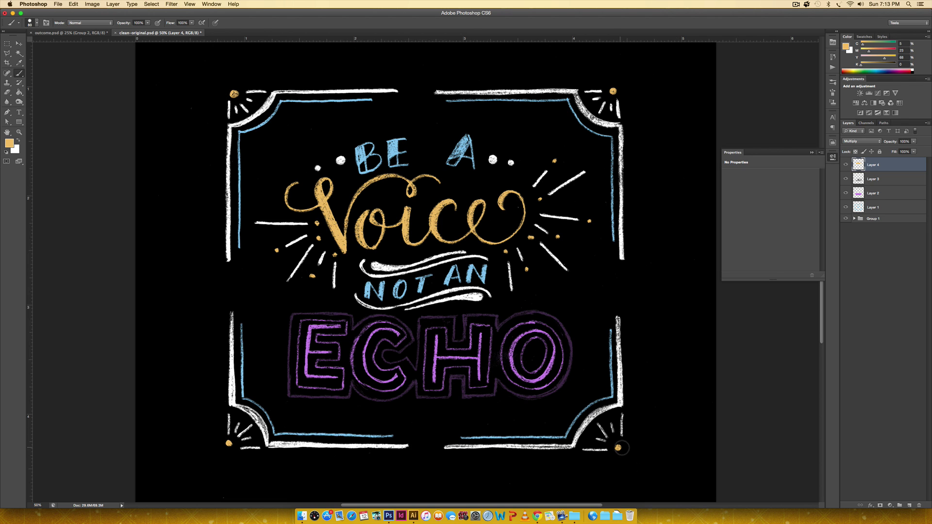
# Step: Add a new layer above Layer 4 and set the foreground colour to yellow #f2e76b
pyautogui.click(907, 506)
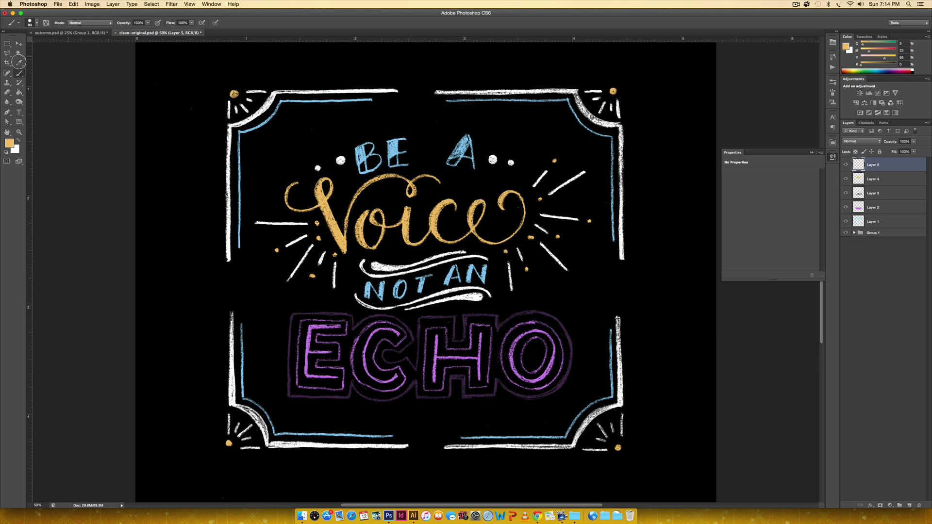
pyautogui.click(10, 145)
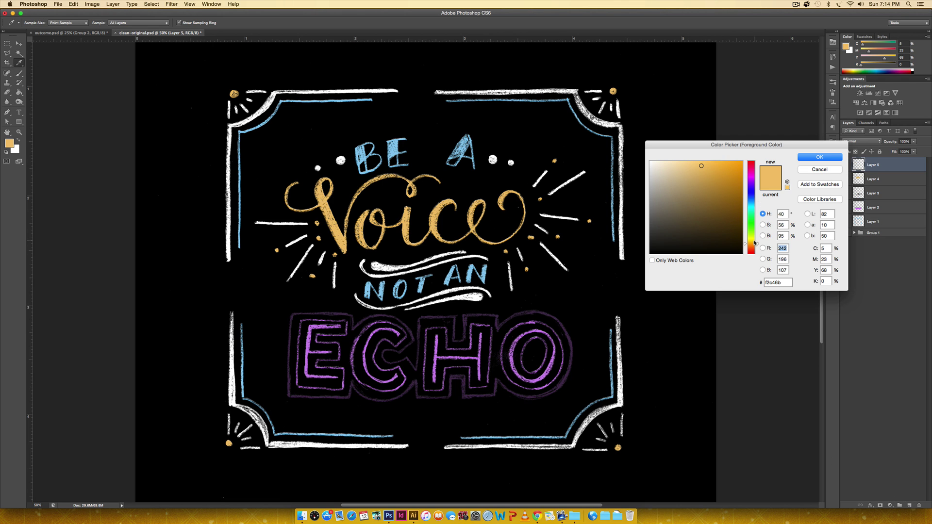
pyautogui.click(753, 240)
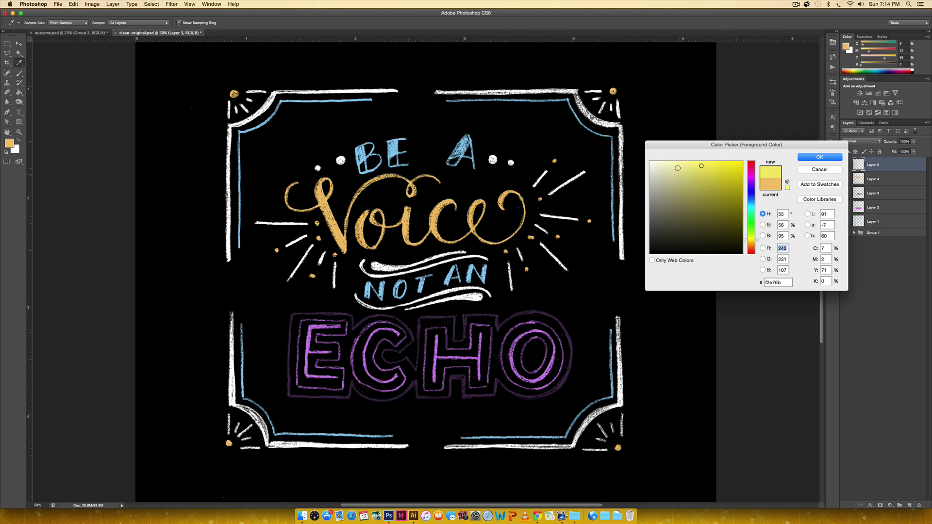
pyautogui.click(836, 158)
# Step: Paint yellow over the rays on both sides of the word "Voice" on Layer 5
pyautogui.moveTo(549, 171); pyautogui.dragTo(533, 183)
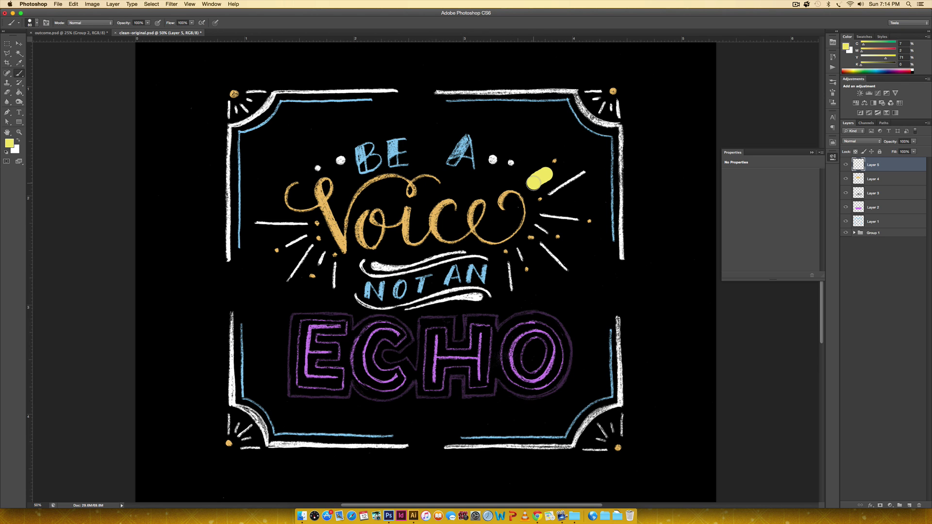
pyautogui.moveTo(590, 171)
pyautogui.mouseDown()
pyautogui.moveTo(553, 192)
pyautogui.moveTo(575, 219)
pyautogui.mouseUp()
pyautogui.moveTo(550, 218)
pyautogui.mouseDown()
pyautogui.moveTo(537, 228)
pyautogui.moveTo(573, 274)
pyautogui.mouseUp()
pyautogui.moveTo(518, 248); pyautogui.dragTo(512, 291)
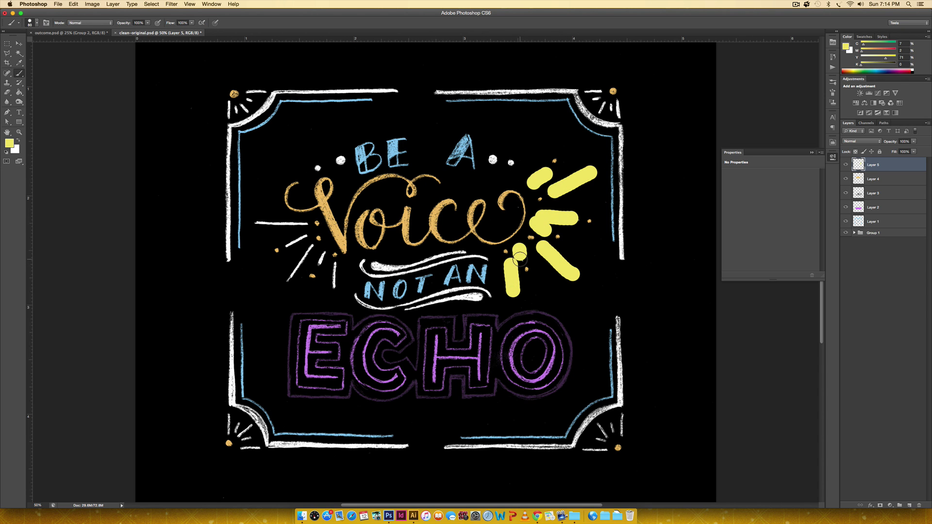
pyautogui.moveTo(313, 247); pyautogui.dragTo(284, 279)
pyautogui.moveTo(308, 232)
pyautogui.mouseDown()
pyautogui.moveTo(291, 250)
pyautogui.moveTo(253, 222)
pyautogui.mouseUp()
pyautogui.moveTo(321, 250); pyautogui.dragTo(335, 287)
# Step: Paint yellow over the short rays in the four frame corners and set Layer 5 to Multiply
pyautogui.moveTo(588, 89); pyautogui.dragTo(625, 113)
pyautogui.moveTo(624, 418)
pyautogui.mouseDown()
pyautogui.moveTo(622, 432)
pyautogui.moveTo(591, 451)
pyautogui.moveTo(599, 443)
pyautogui.mouseUp()
pyautogui.moveTo(236, 416)
pyautogui.mouseDown()
pyautogui.moveTo(226, 420)
pyautogui.moveTo(250, 439)
pyautogui.moveTo(242, 450)
pyautogui.mouseUp()
pyautogui.moveTo(248, 88)
pyautogui.mouseDown()
pyautogui.moveTo(235, 109)
pyautogui.moveTo(266, 90)
pyautogui.mouseUp()
pyautogui.click(862, 141)
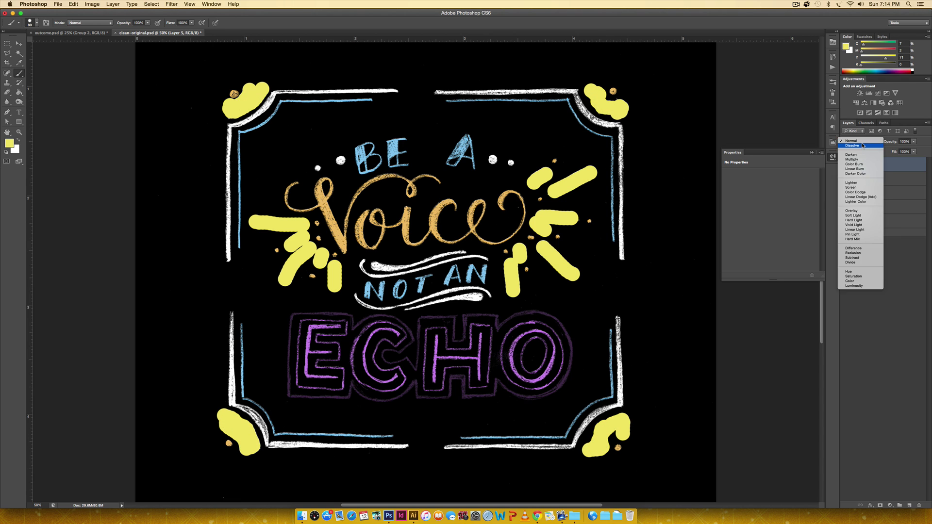
pyautogui.click(852, 160)
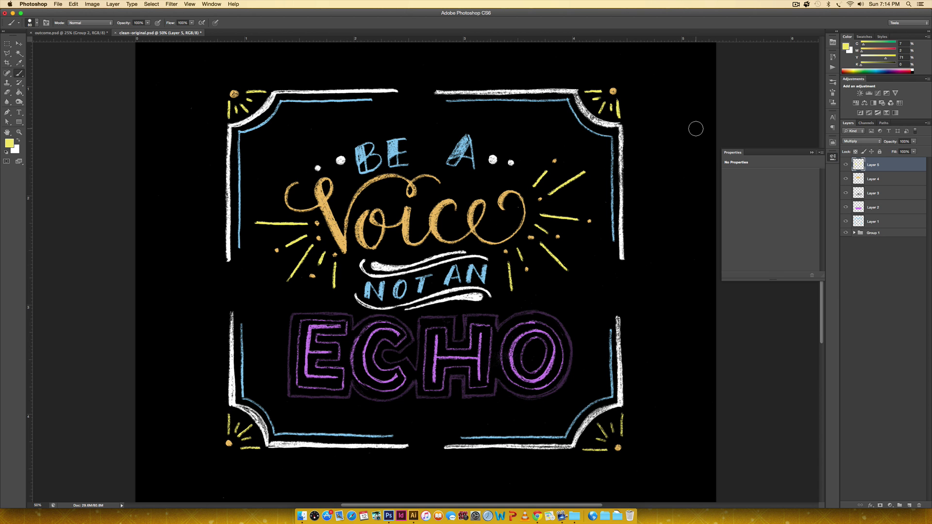
pyautogui.press('super+minus')
pyautogui.press('super+minus')
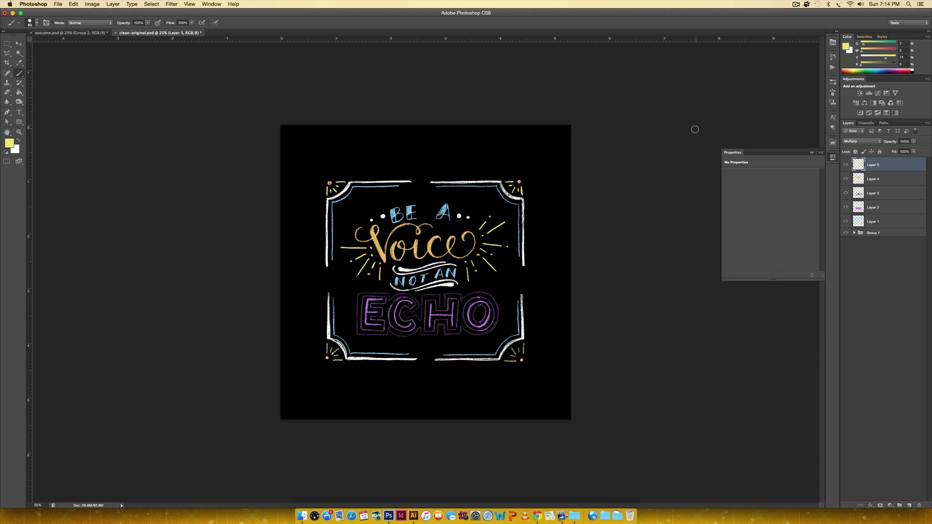